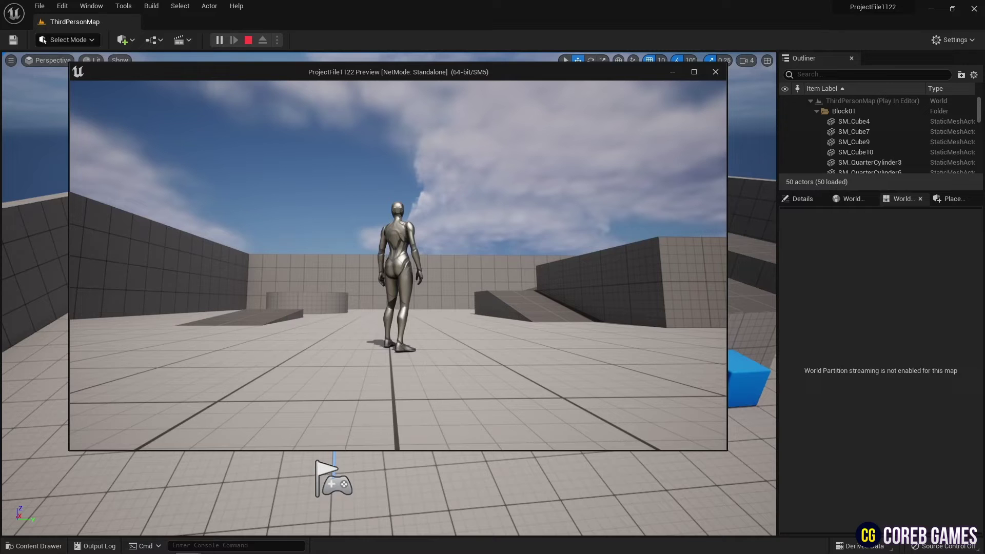
# Run and sprint the character around the level in the play preview to examine the sprint effect.
pyautogui.press('w')
pyautogui.press('shift')
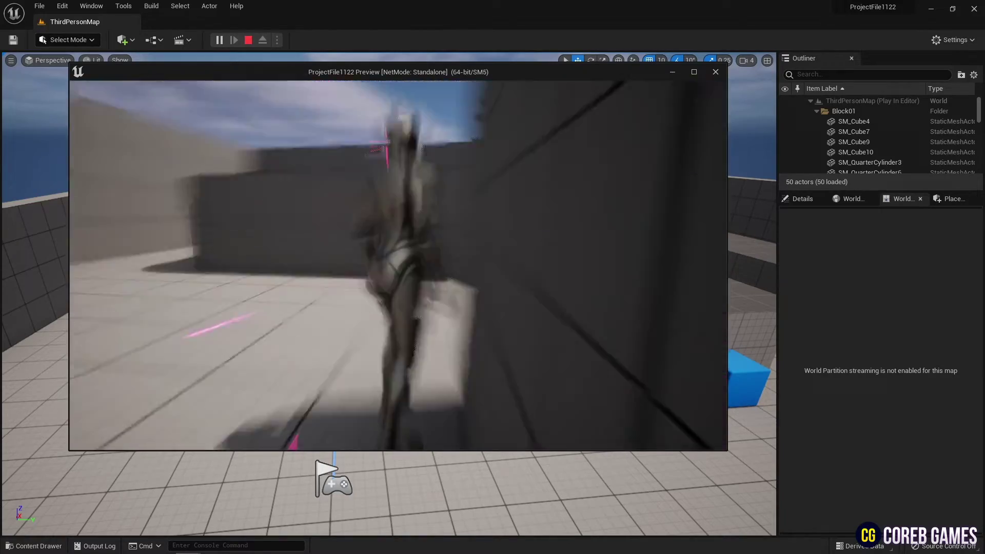
pyautogui.press('d')
pyautogui.press('shift')
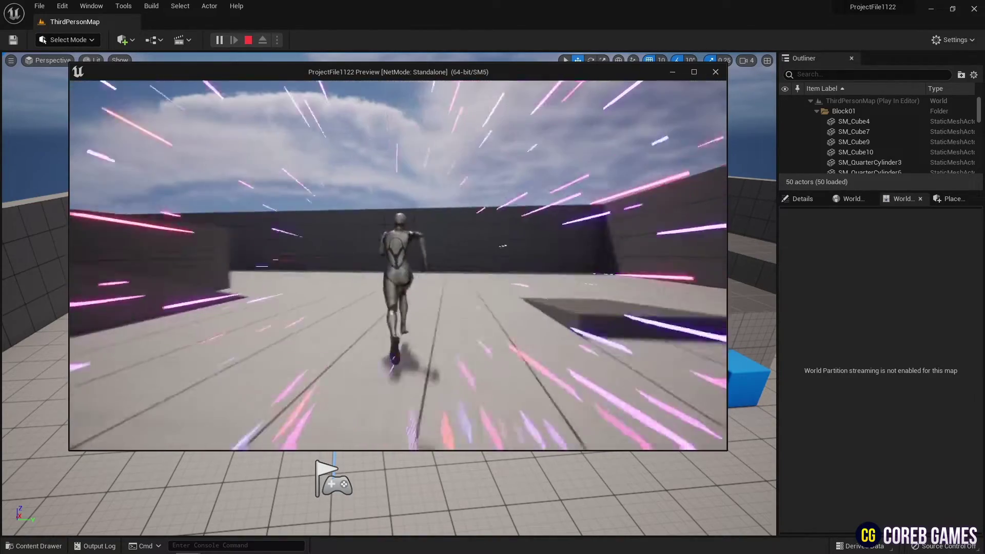
pyautogui.press('s')
pyautogui.press('w')
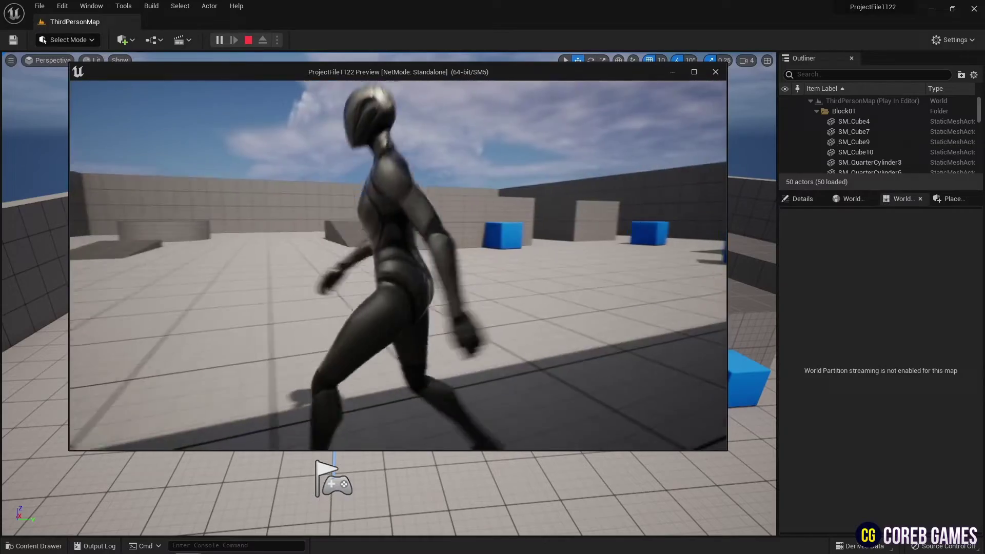
pyautogui.press('shift')
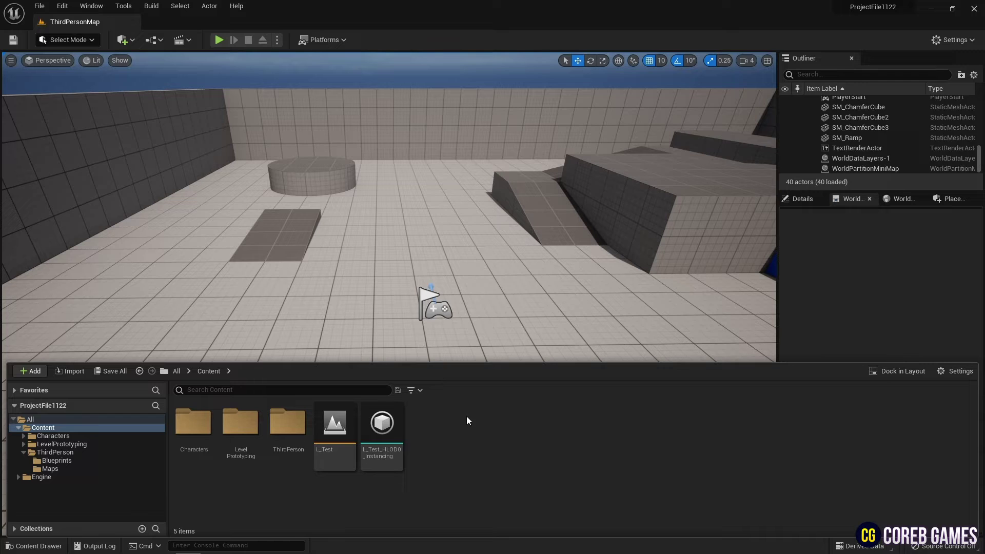
# Create a material named M_SprintEffect in the Content folder and set its blend mode to Translucent.
pyautogui.rightClick(448, 426)
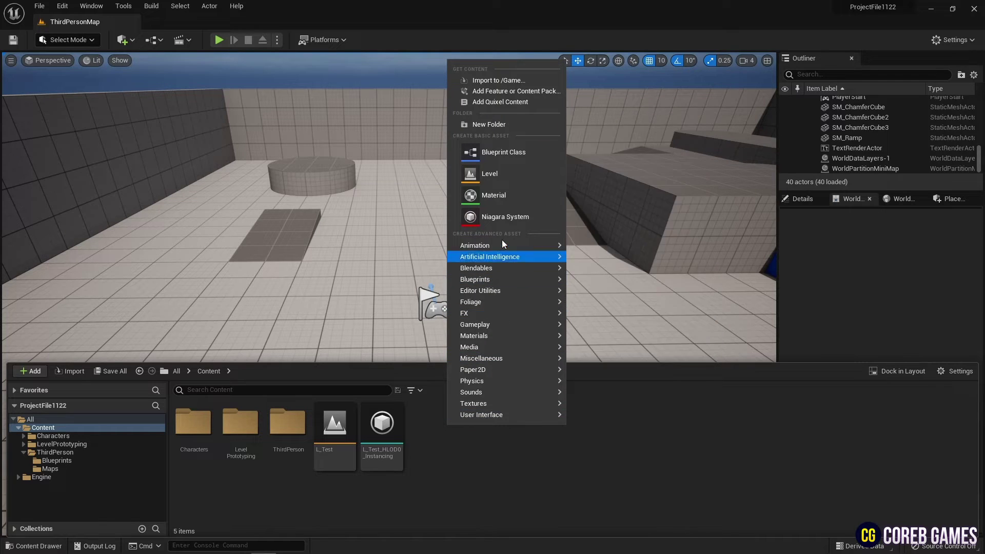
pyautogui.click(516, 196)
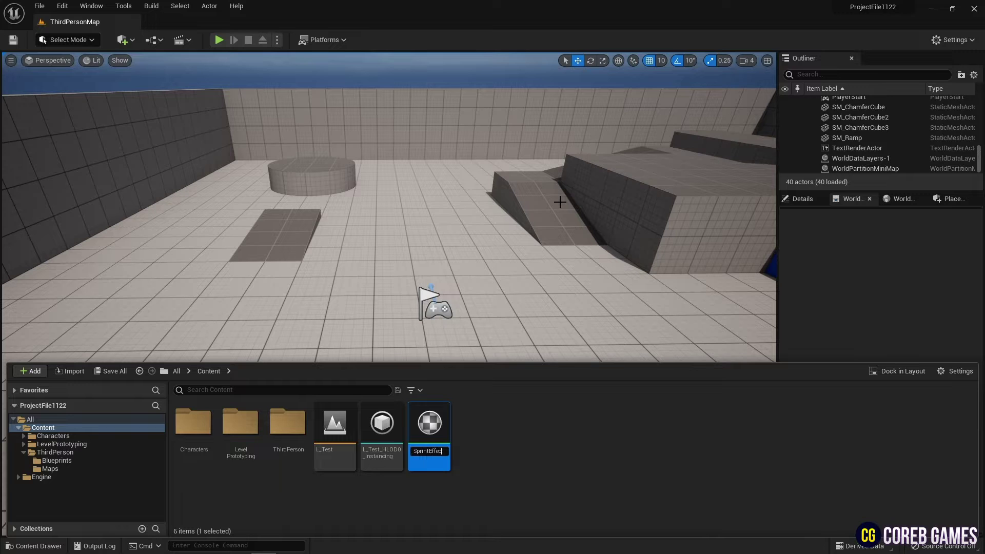
pyautogui.doubleClick(435, 431)
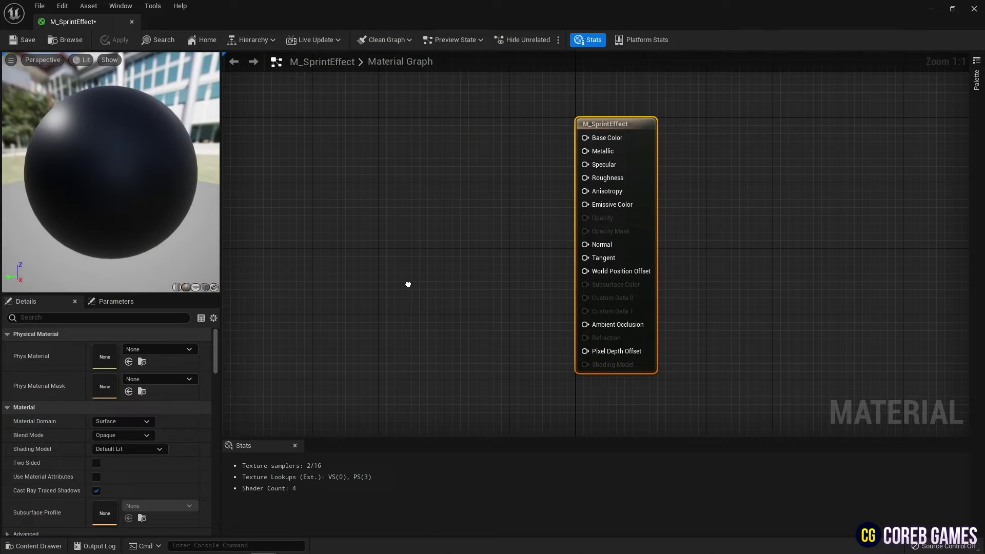
pyautogui.click(127, 432)
pyautogui.click(140, 463)
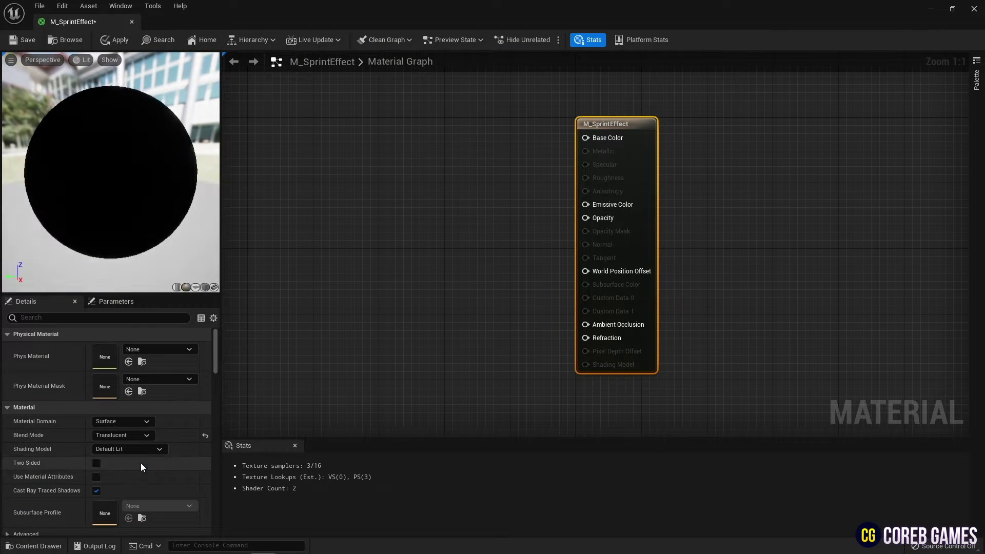
# Add a Particle Color node to the material graph, placed to the left of the material's output node.
pyautogui.rightClick(426, 163)
pyautogui.write('Pa')
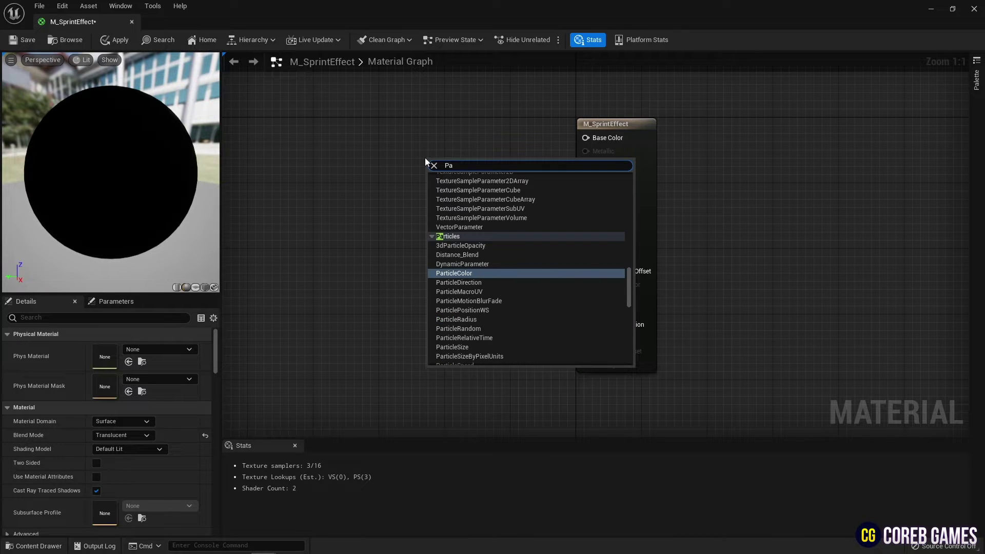
pyautogui.press('Return')
pyautogui.moveTo(425, 212); pyautogui.dragTo(411, 286)
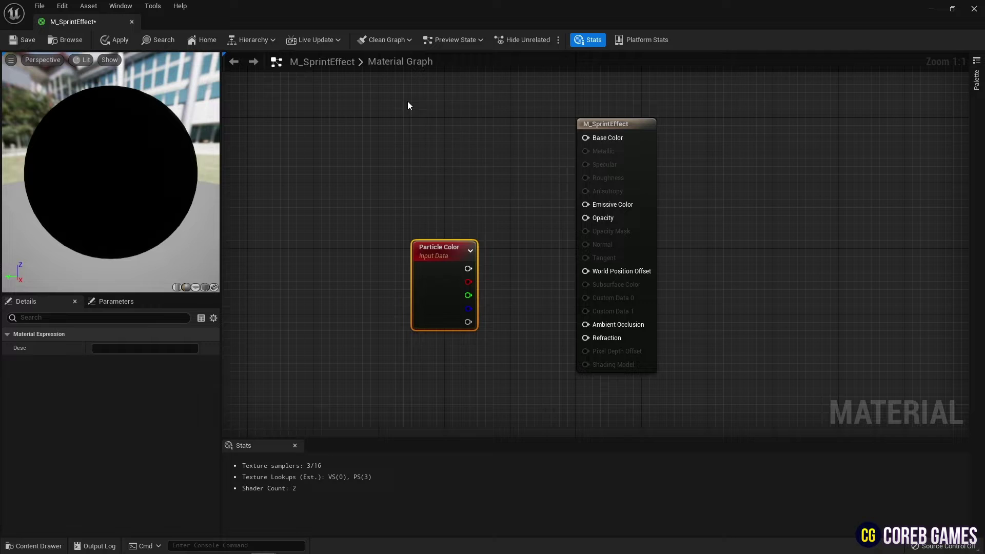
# Add a Dynamic Parameter node above Particle Color and name its first parameter Emissive Color Bright.
pyautogui.rightClick(407, 101)
pyautogui.write('dyn')
pyautogui.press('Return')
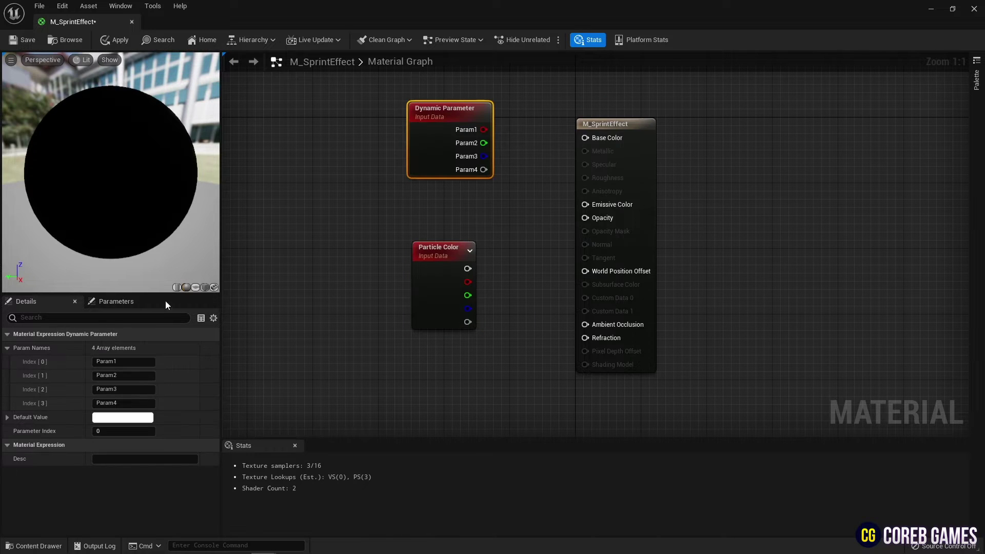
pyautogui.write('Emi')
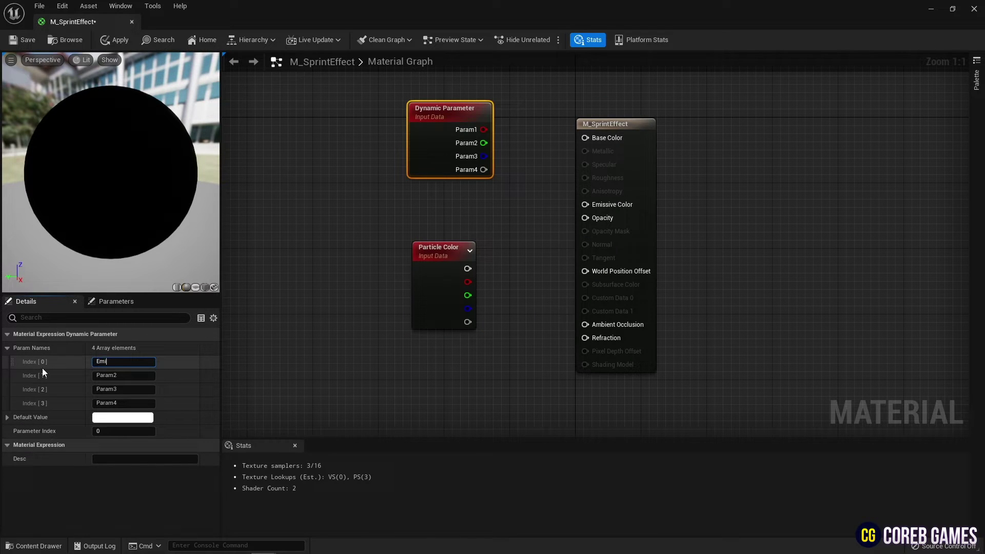
pyautogui.write('ssive Color Bright')
pyautogui.press('Return')
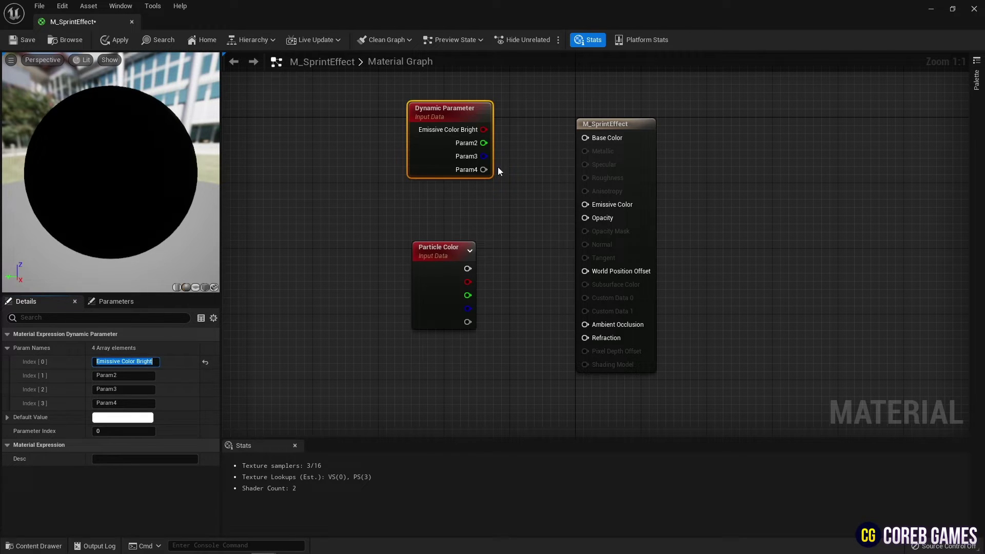
# Multiply Emissive Color Bright by the Particle Color RGB output and feed the result into Emissive Color.
pyautogui.moveTo(439, 152); pyautogui.dragTo(417, 176)
pyautogui.click(496, 181)
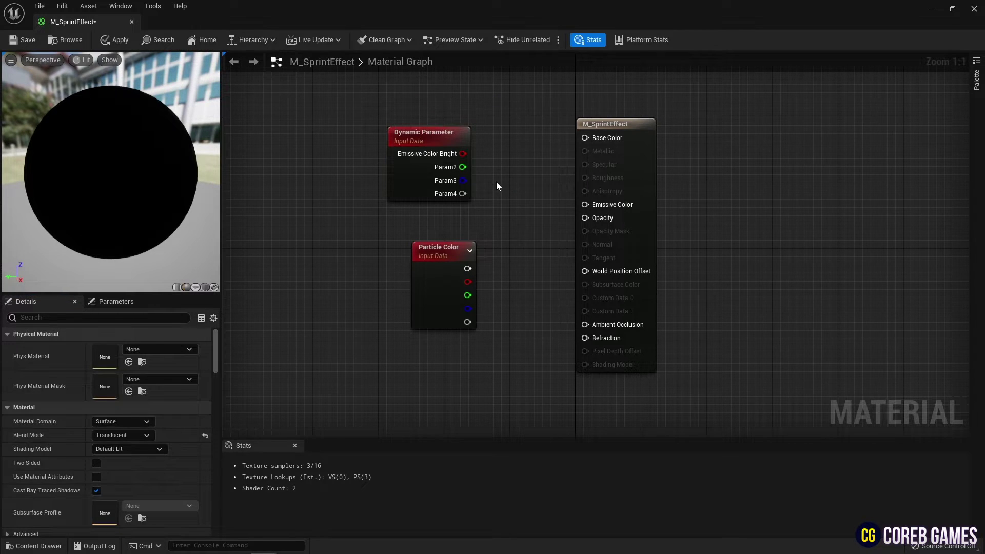
pyautogui.click(496, 186)
pyautogui.moveTo(444, 259); pyautogui.dragTo(436, 251)
pyautogui.moveTo(462, 154); pyautogui.dragTo(505, 203)
pyautogui.moveTo(458, 260); pyautogui.dragTo(585, 204)
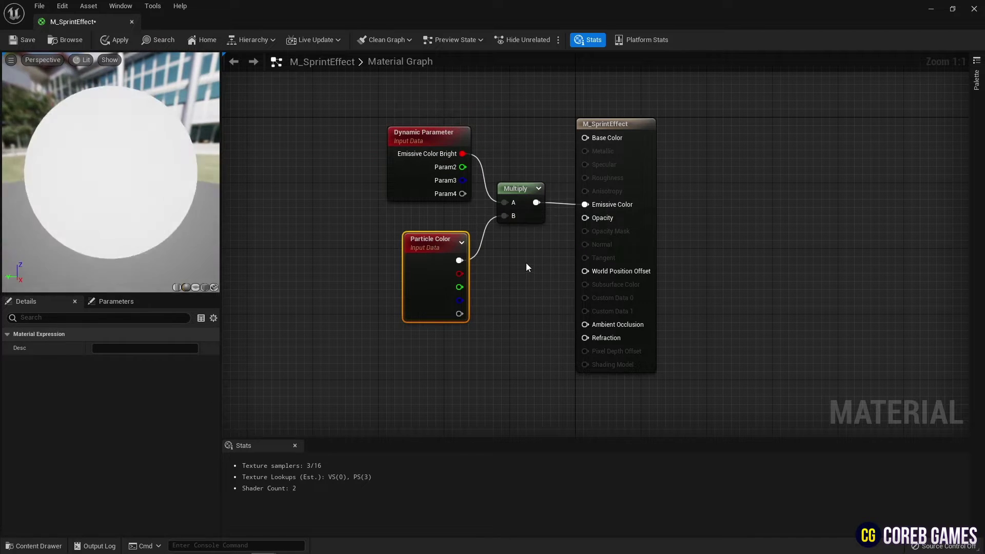
# Connect the Particle Color alpha output to Opacity, and save and close the material.
pyautogui.click(203, 287)
pyautogui.moveTo(458, 313); pyautogui.dragTo(585, 217)
pyautogui.moveTo(647, 202); pyautogui.dragTo(655, 202)
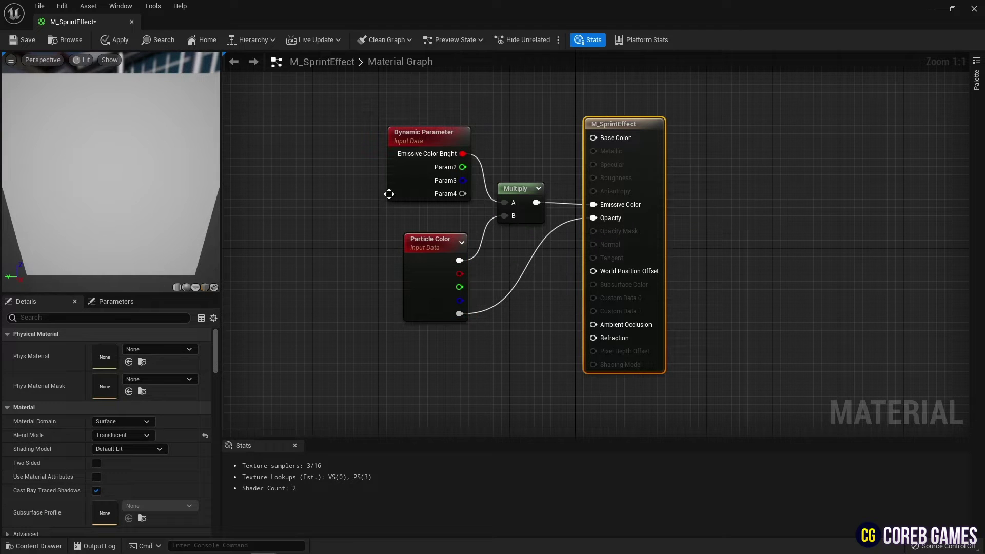
pyautogui.click(29, 41)
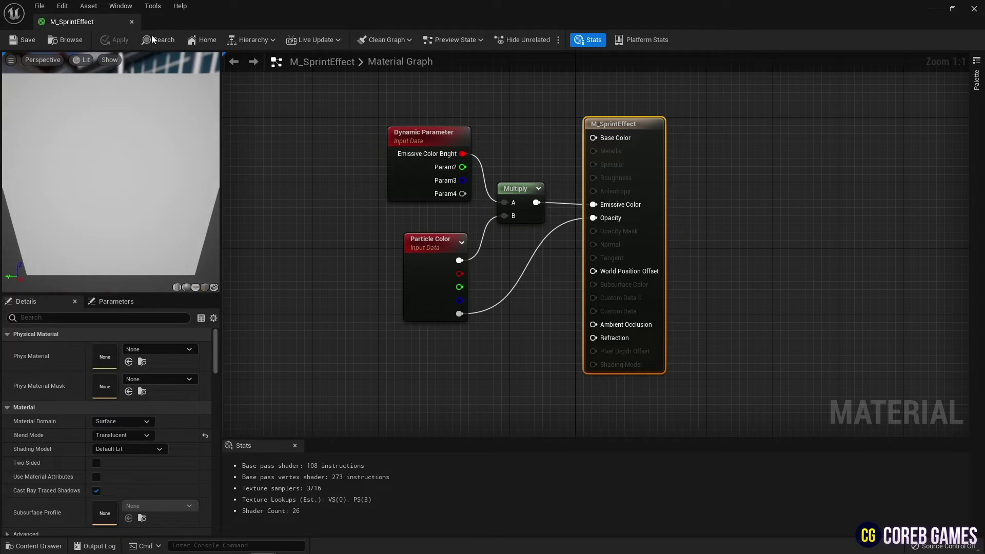
pyautogui.click(131, 21)
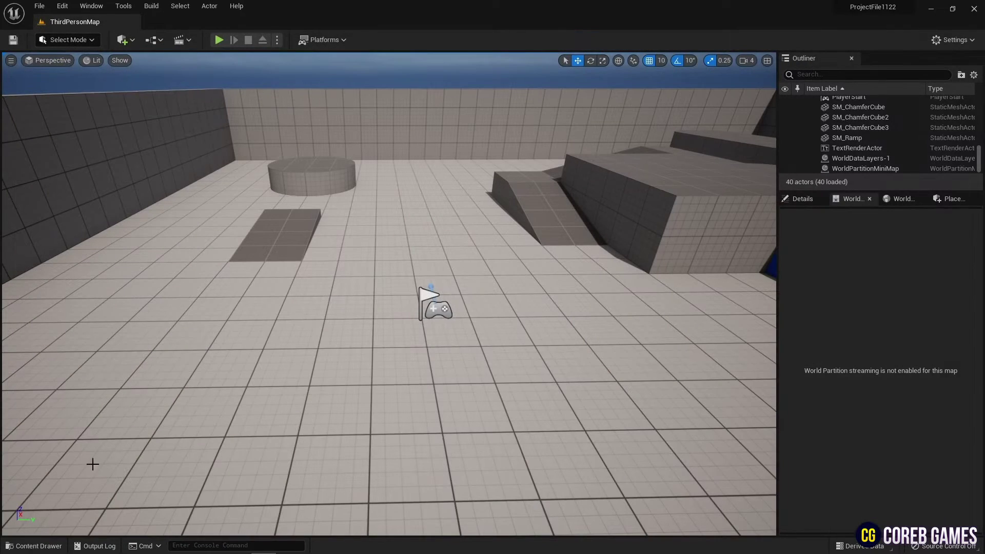
# Create a Niagara System in the Content folder using the Fountain emitter template.
pyautogui.click(37, 548)
pyautogui.rightClick(487, 432)
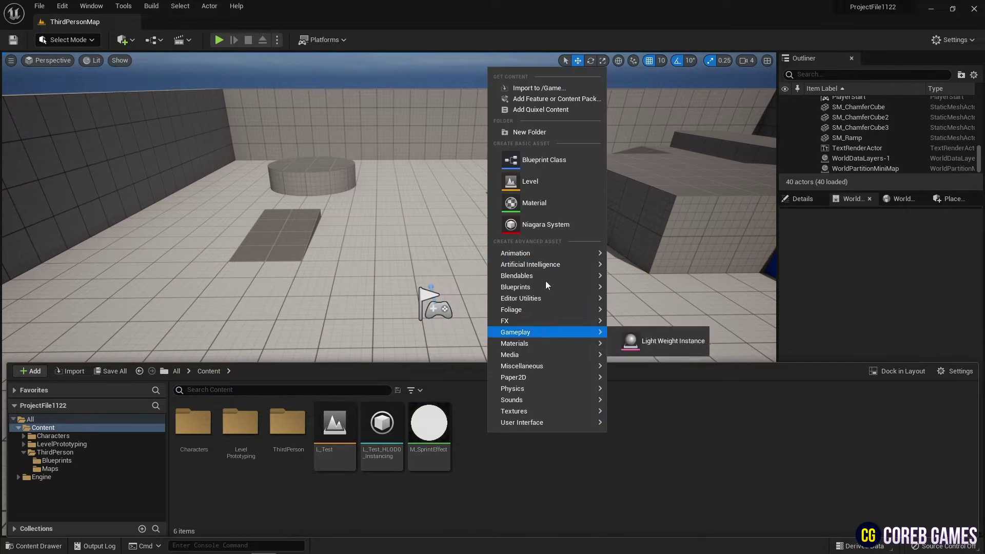
pyautogui.click(554, 226)
pyautogui.click(484, 428)
pyautogui.click(482, 361)
pyautogui.click(585, 399)
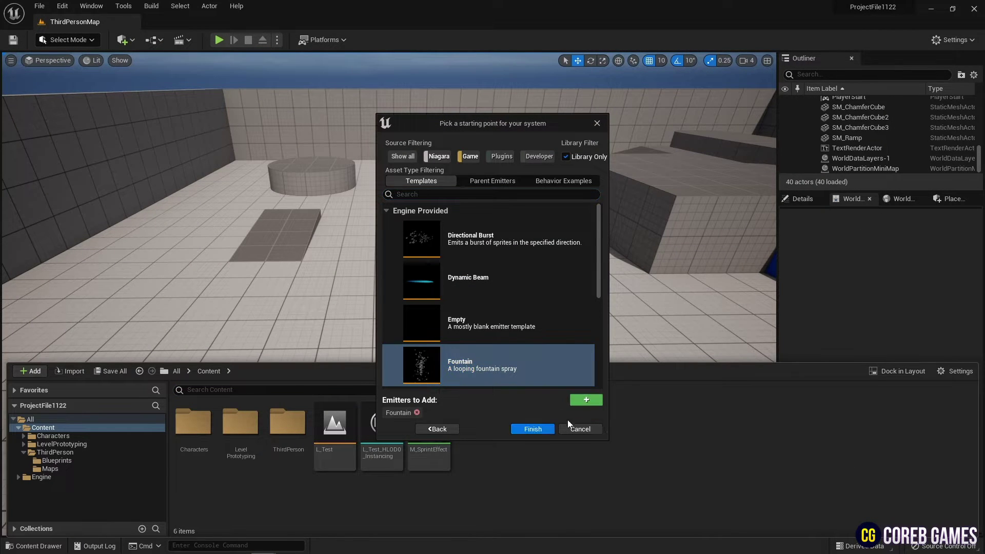
pyautogui.click(536, 430)
# Name the new Niagara System NS_SprintEffect and open it for editing.
pyautogui.write('NS_')
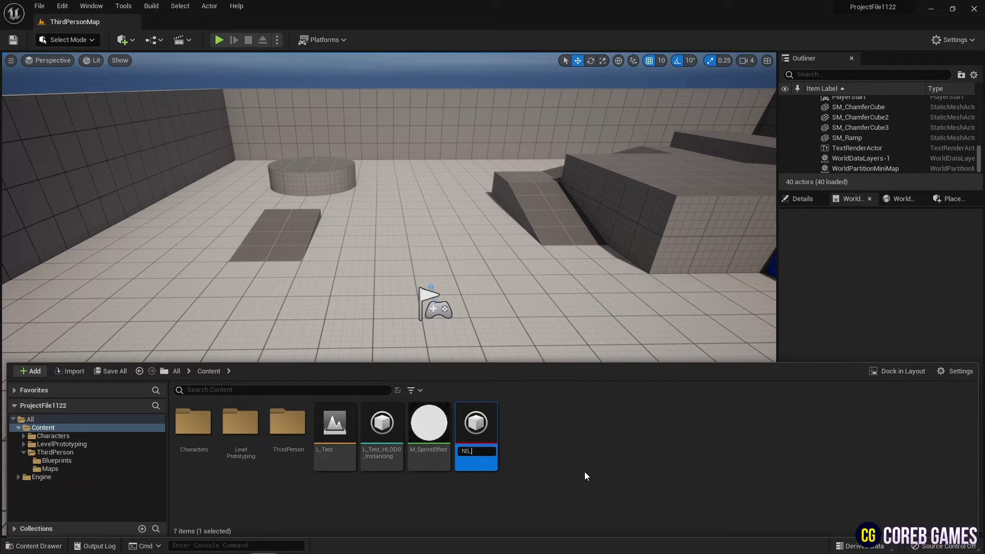
pyautogui.write('SprintEffect')
pyautogui.press('Return')
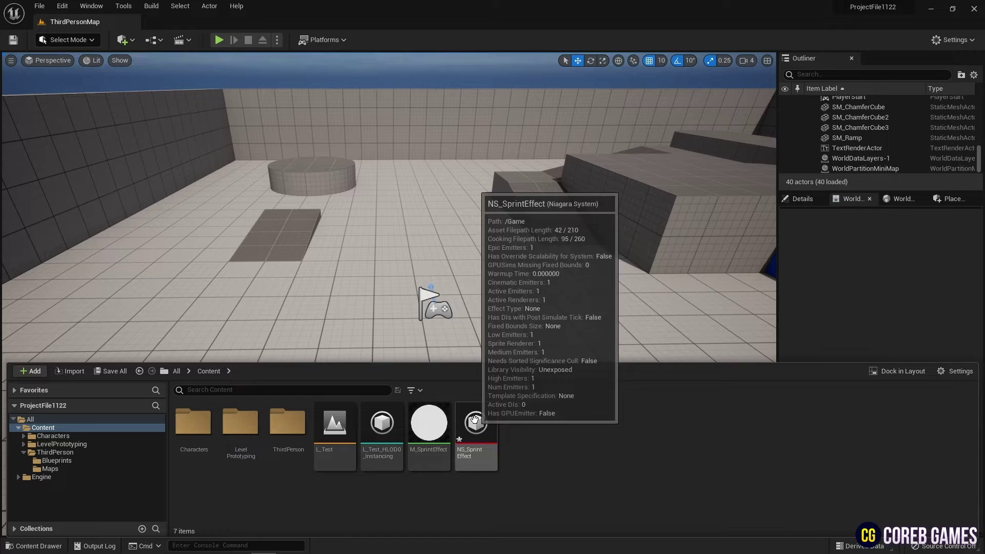
pyautogui.doubleClick(476, 424)
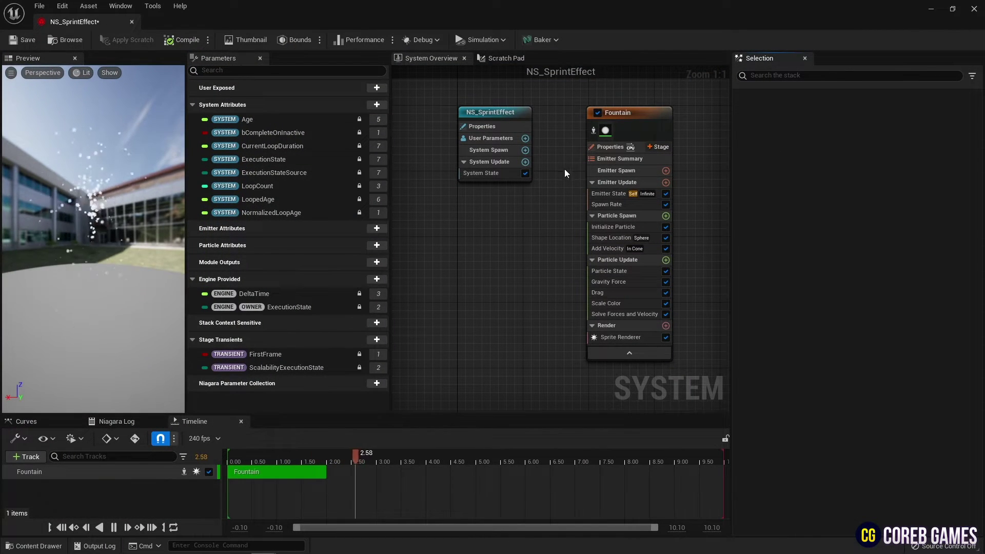
# Set the Fountain emitter's life cycle mode to System and its spawn rate to 300.
pyautogui.click(610, 193)
pyautogui.click(841, 159)
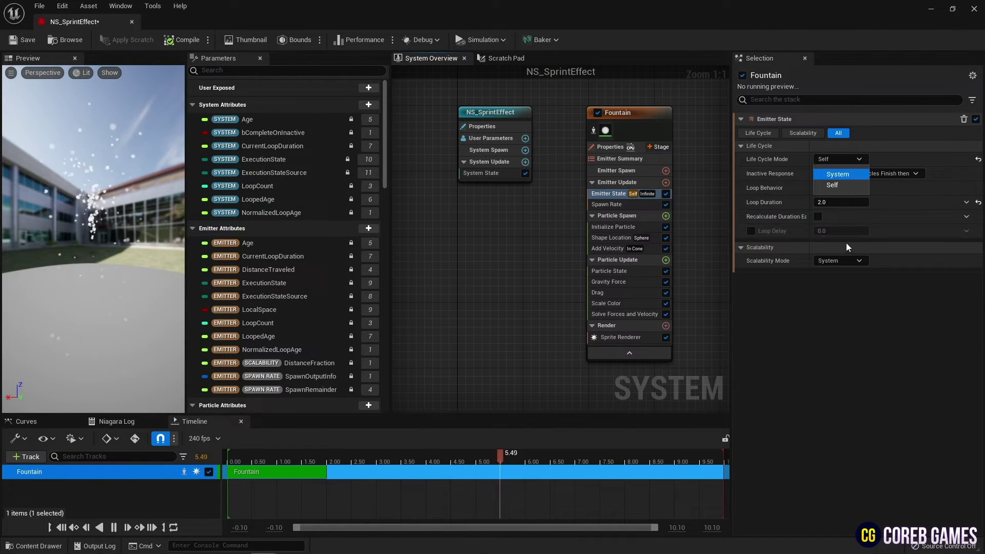
pyautogui.click(853, 177)
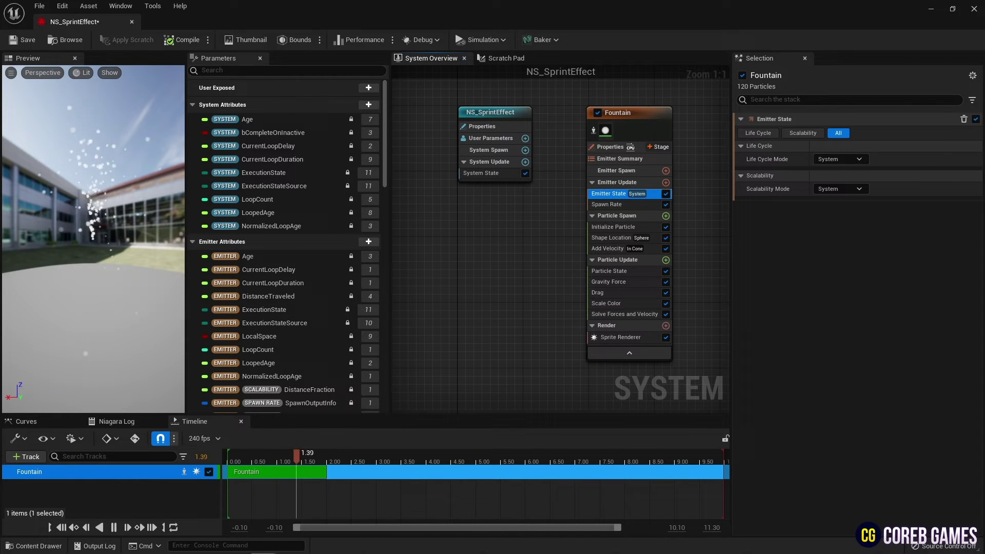
pyautogui.click(606, 204)
pyautogui.click(832, 135)
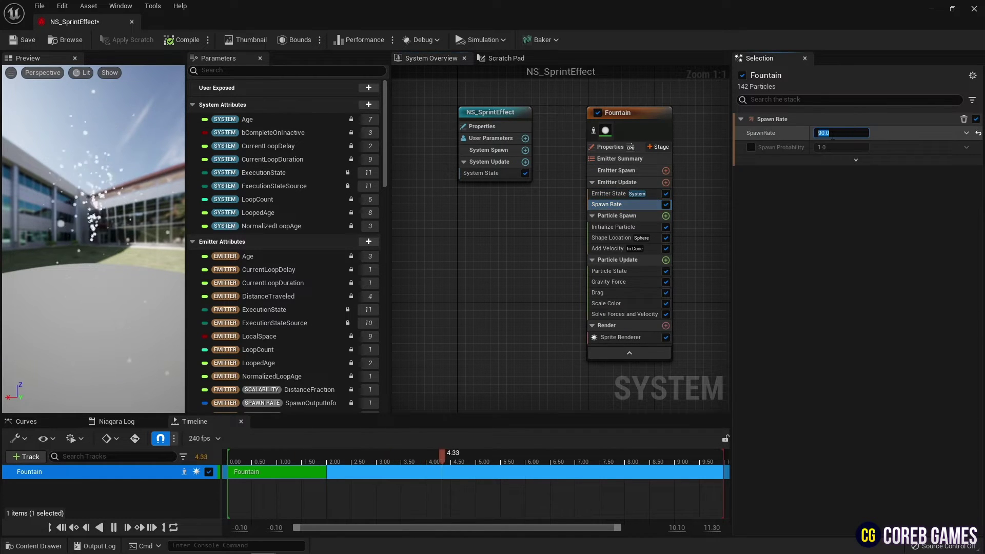
pyautogui.press('Return')
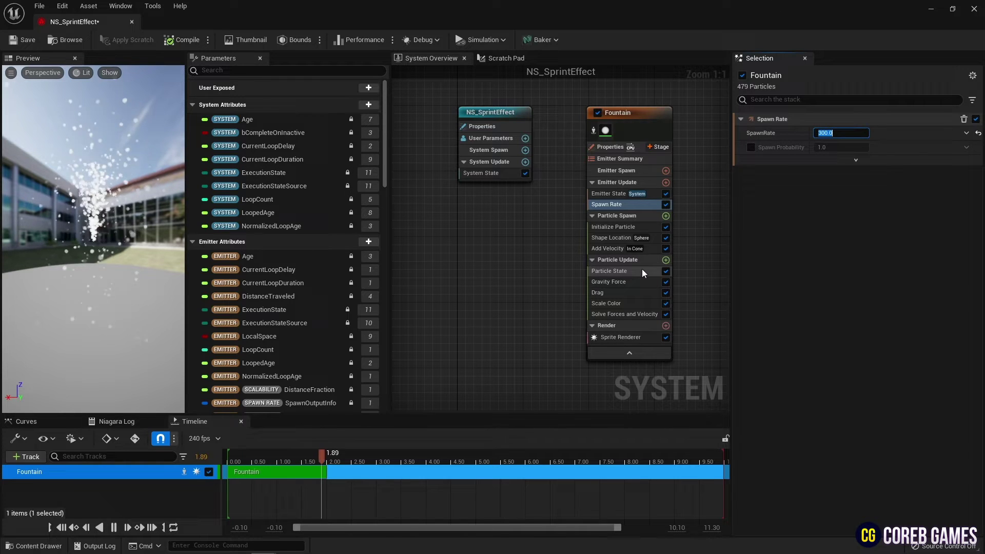
# Set Shape Location to the Ring / Disc primitive in Hexagon mode, with a ring radius of 50 and Direct distribution.
pyautogui.click(610, 238)
pyautogui.click(855, 161)
pyautogui.click(836, 220)
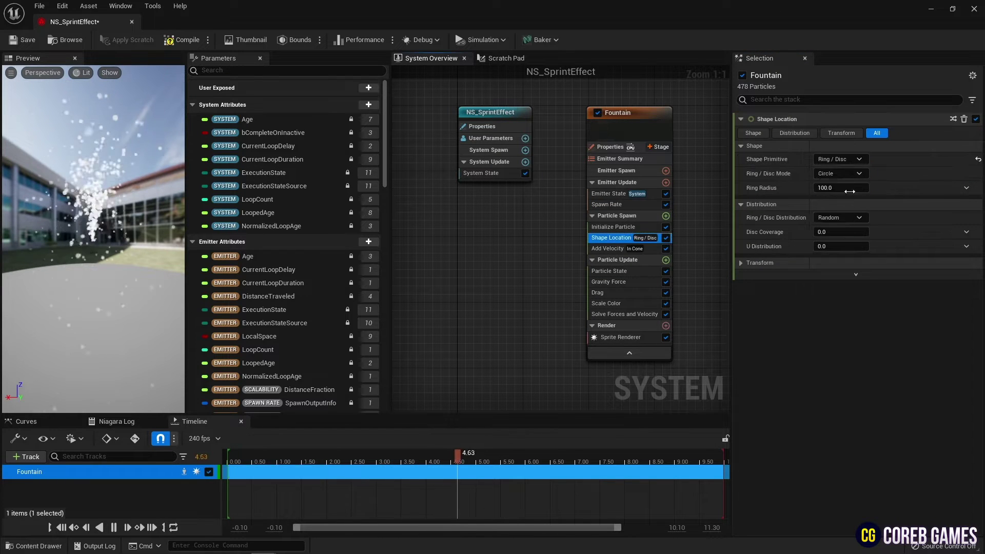
pyautogui.click(839, 173)
pyautogui.click(851, 186)
pyautogui.click(850, 185)
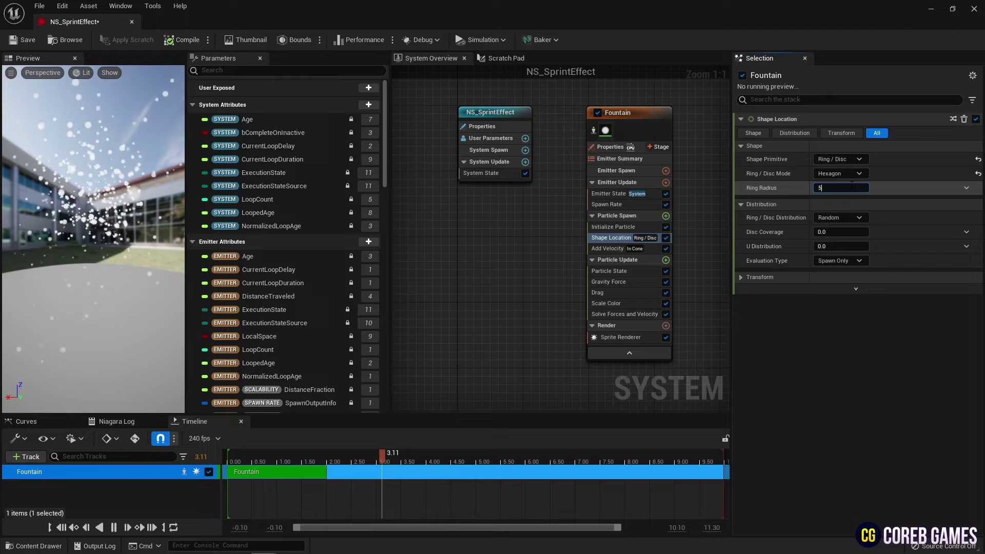
pyautogui.click(844, 219)
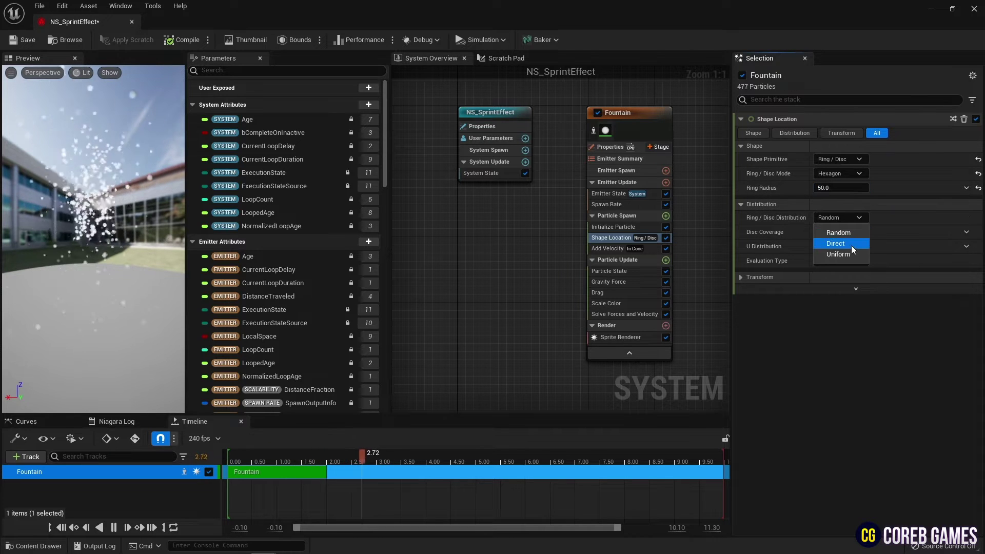
pyautogui.click(851, 245)
pyautogui.moveTo(103, 242); pyautogui.dragTo(102, 308)
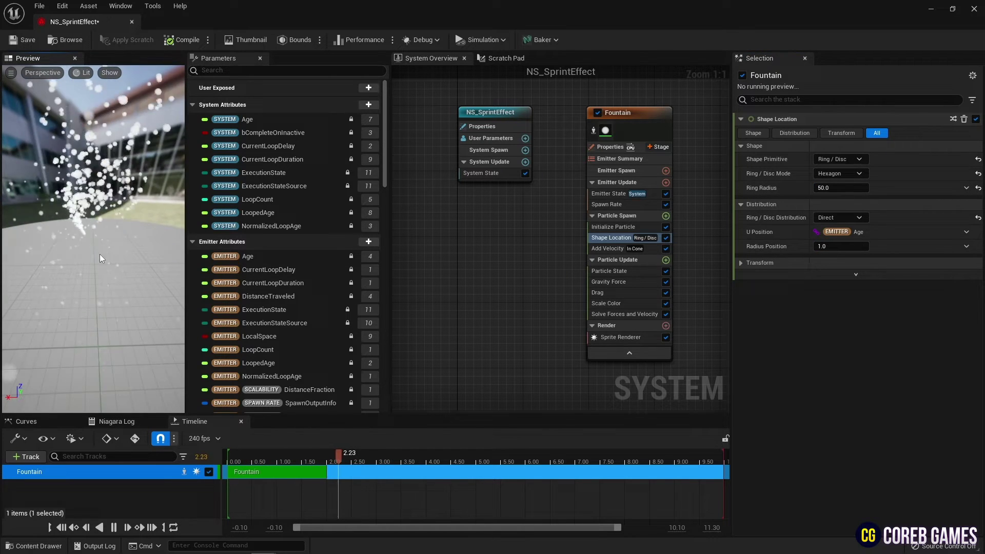
# Drive the Shape Location's U Position with a Multiply Float of Emitter Age and 3.0.
pyautogui.click(966, 233)
pyautogui.write('mul')
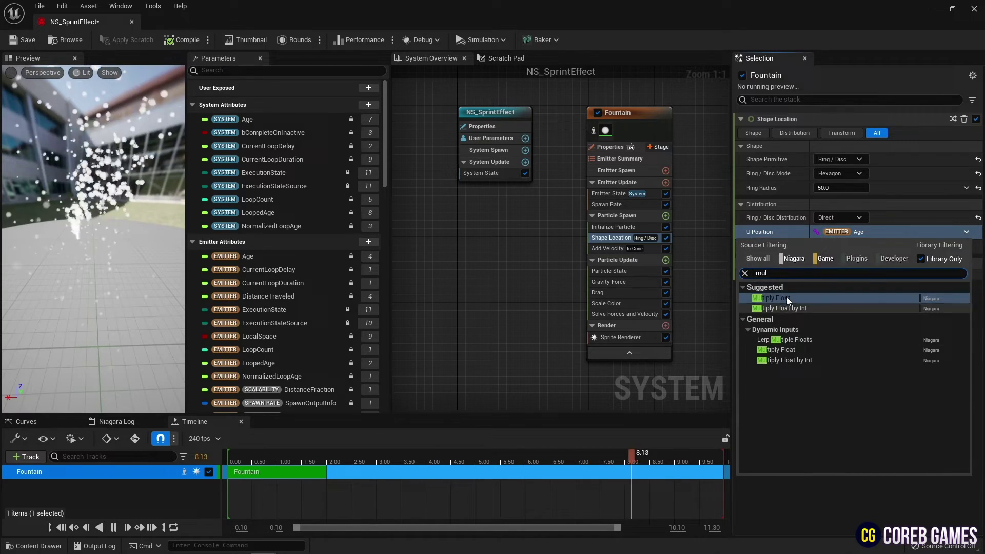
pyautogui.click(786, 299)
pyautogui.click(966, 246)
pyautogui.write('age')
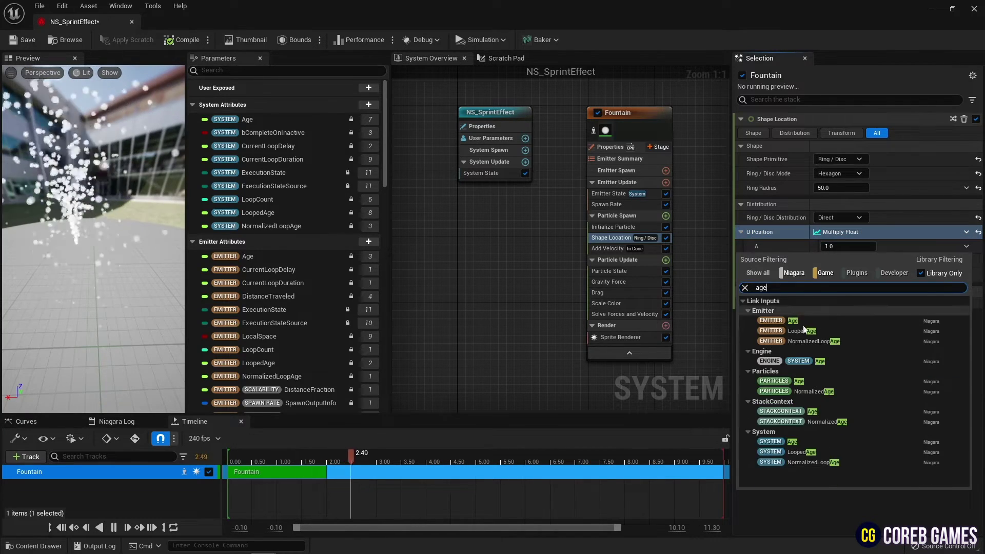
pyautogui.click(803, 319)
pyautogui.click(865, 261)
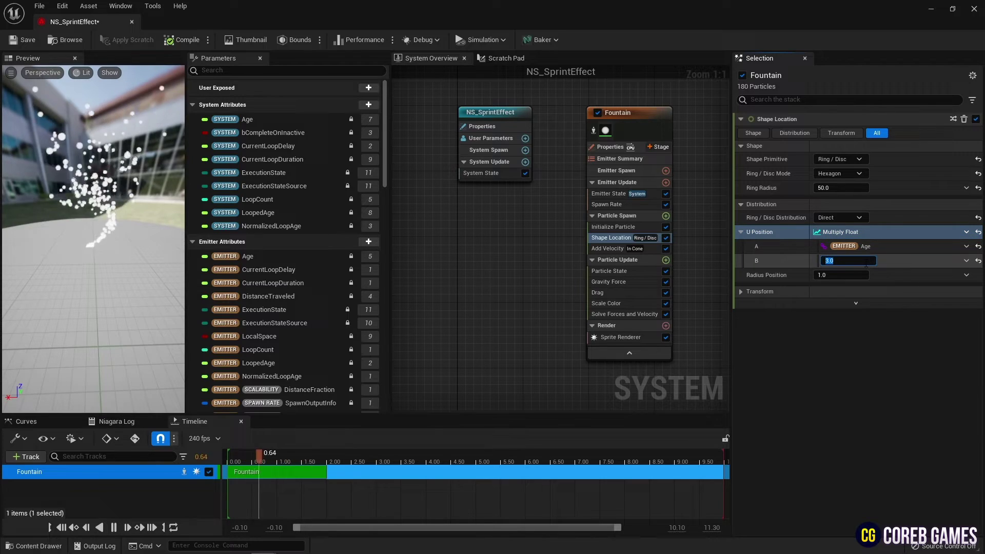
pyautogui.moveTo(116, 221); pyautogui.dragTo(116, 237)
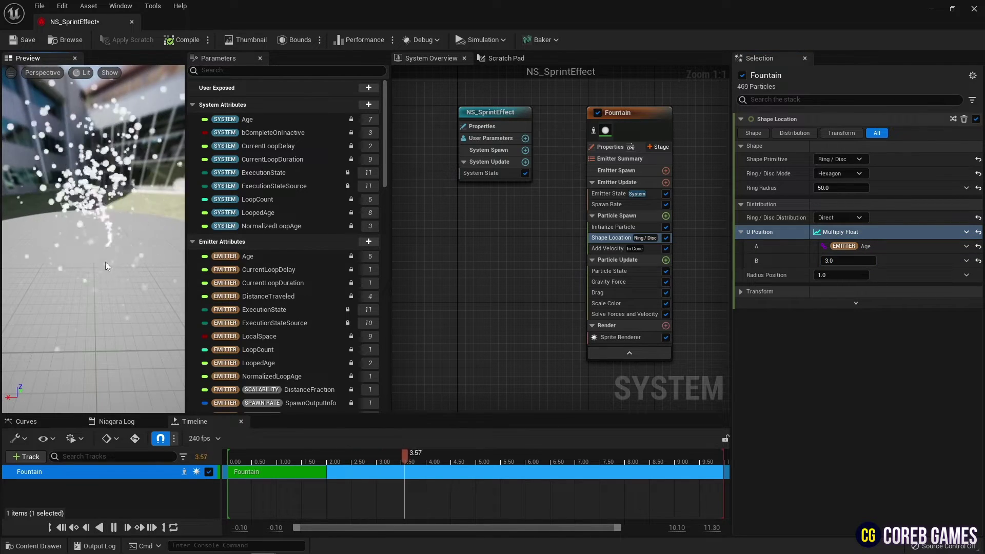
# Set Add Velocity to Linear mode with a Random Range Vector from 0, 0, 30 to 0, 0, 300.
pyautogui.click(611, 248)
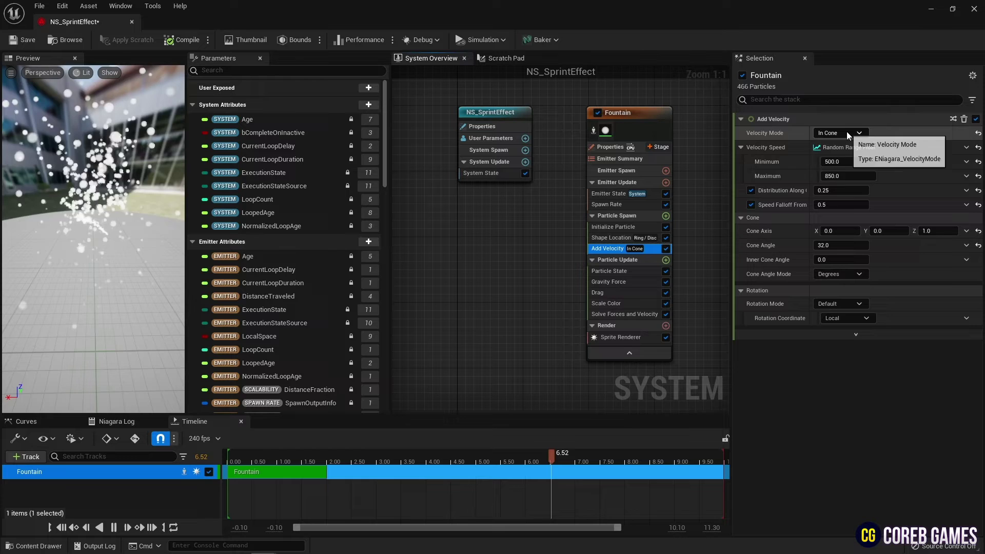
pyautogui.click(840, 132)
pyautogui.click(834, 148)
pyautogui.click(966, 147)
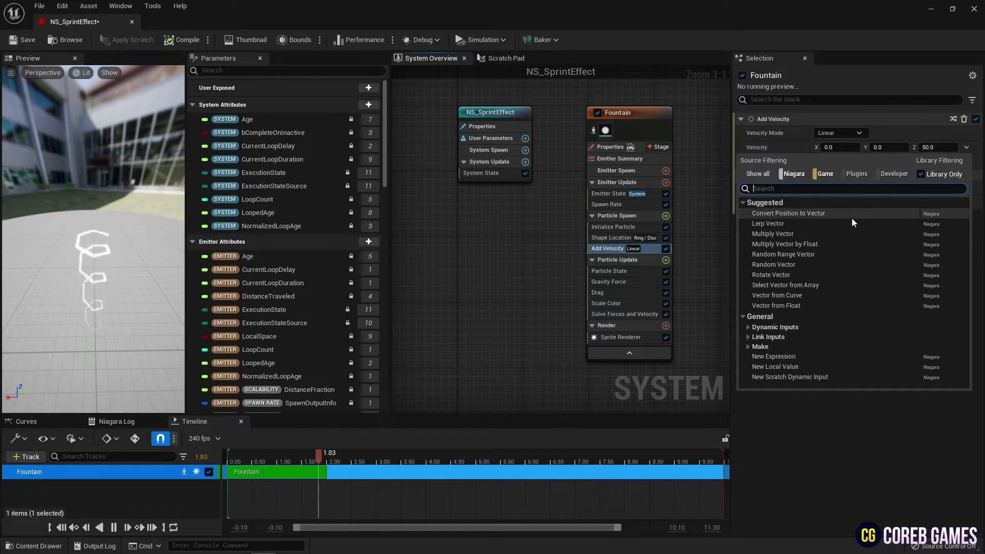
pyautogui.click(827, 255)
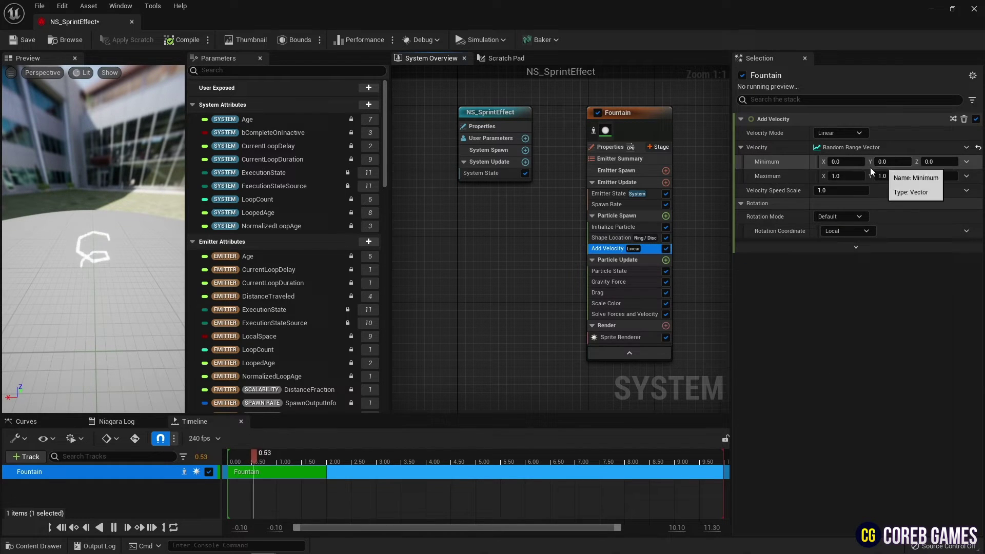
pyautogui.click(843, 176)
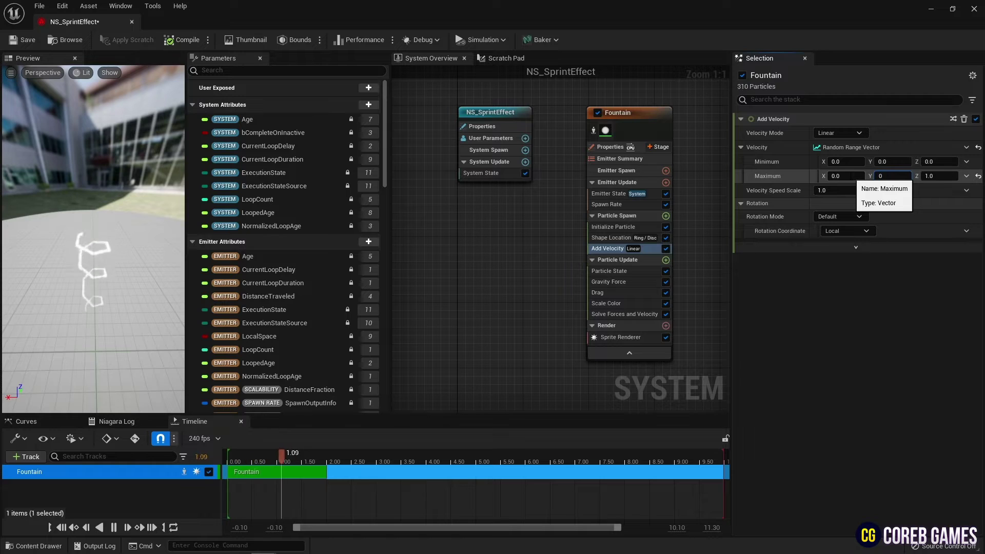
pyautogui.click(926, 161)
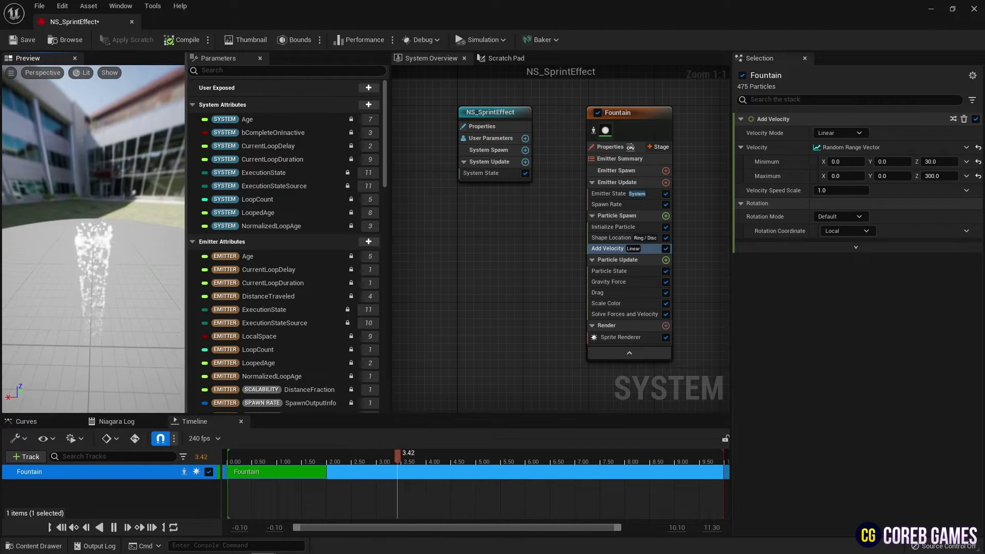
# Remove the Gravity Force module and add a Scale Sprite Size module to Particle Update.
pyautogui.click(630, 281)
pyautogui.press('Delete')
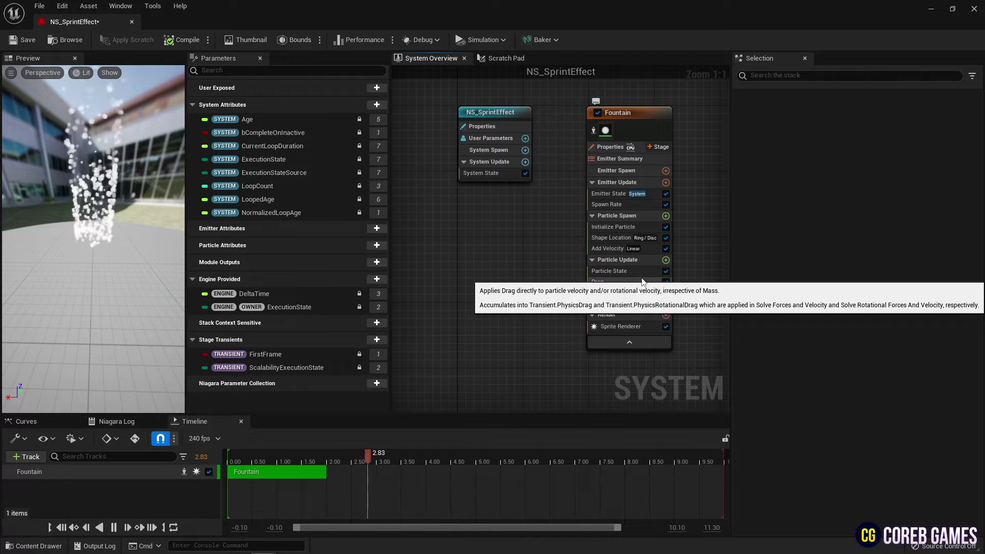
pyautogui.click(666, 260)
pyautogui.write('scale')
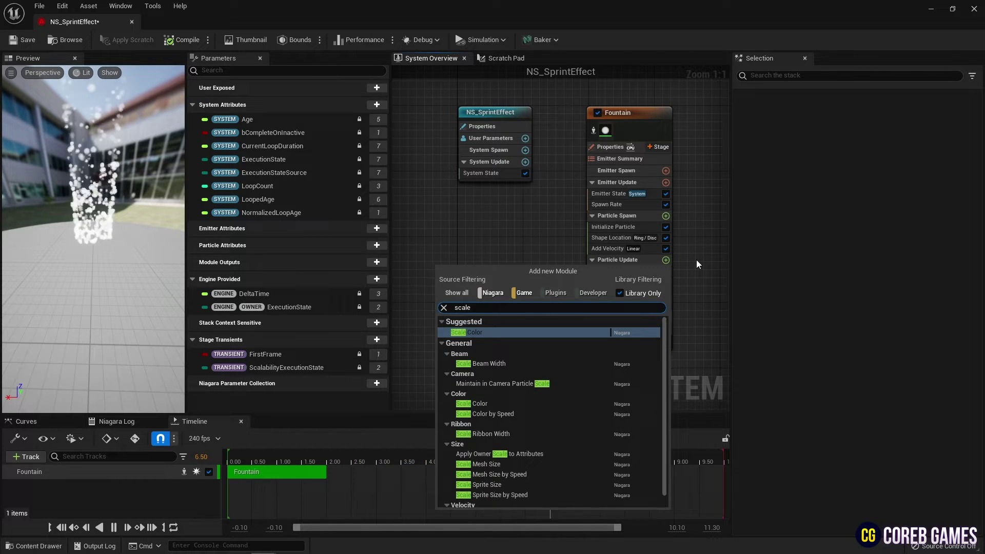
pyautogui.write(' size')
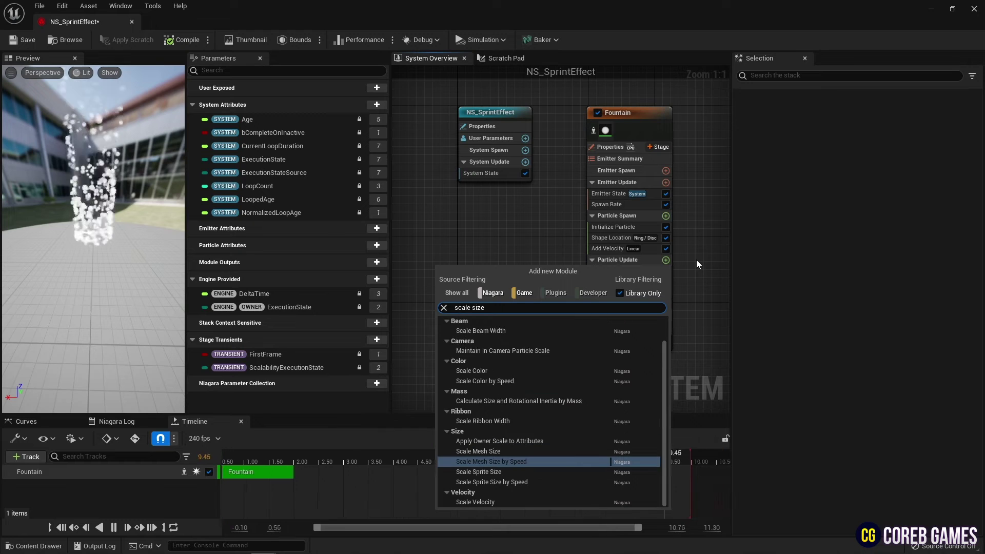
pyautogui.click(496, 471)
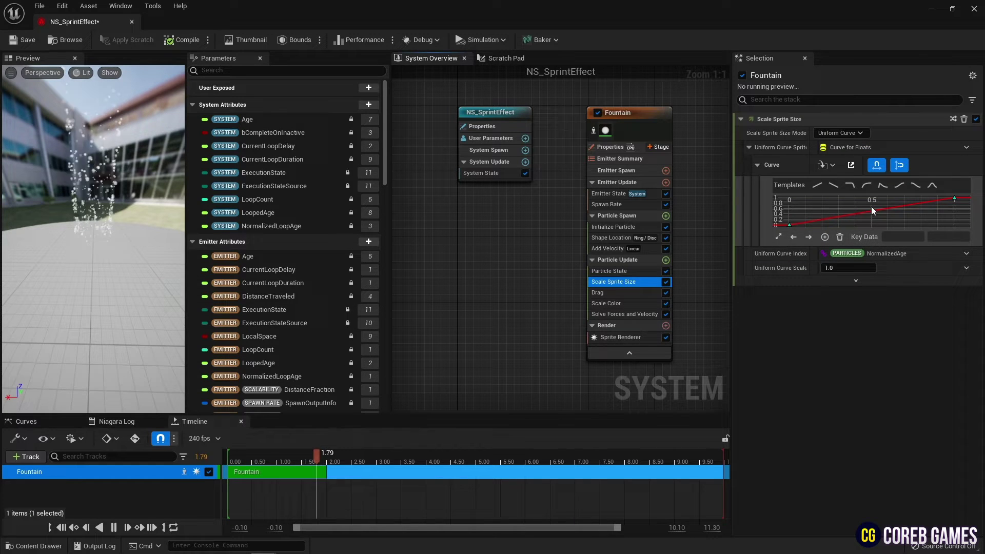
# Shape the sprite size curve to peak at 1.0 at time 0.5 and end at 0.0 at time 1.0, using Auto tangents.
pyautogui.rightClick(872, 210)
pyautogui.click(895, 257)
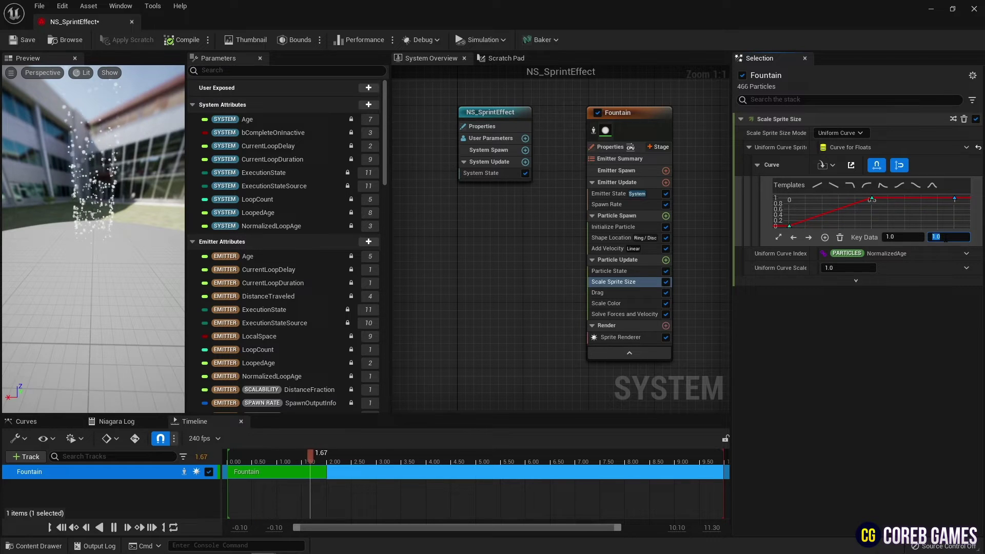
pyautogui.rightClick(789, 226)
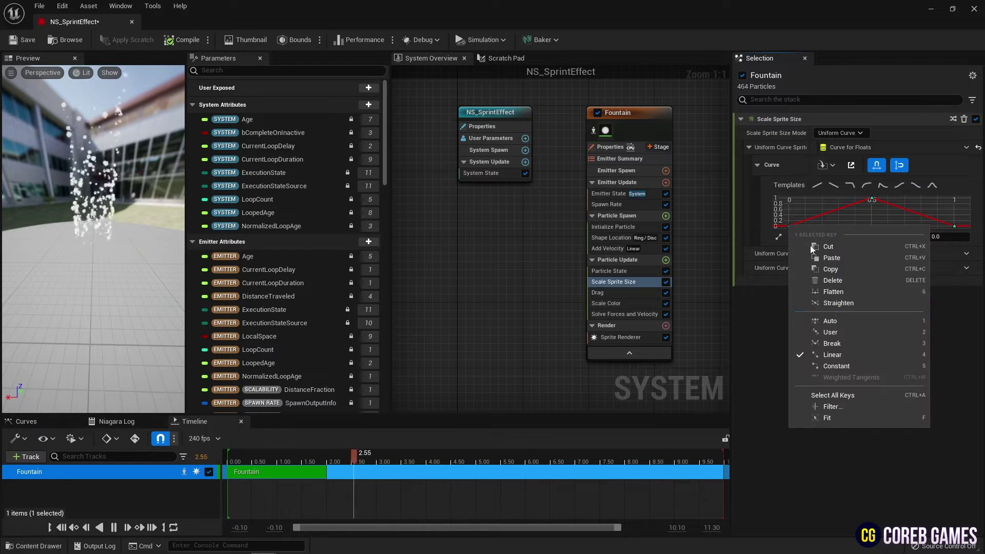
pyautogui.click(837, 321)
pyautogui.rightClick(871, 198)
pyautogui.click(887, 296)
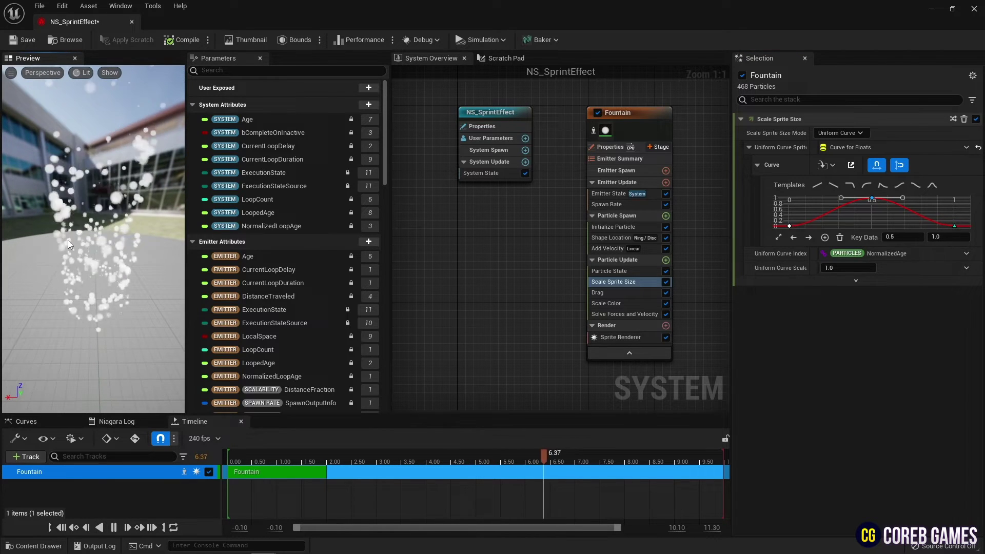
# Drive Scale Color's Scale RGB with Make Vector from Linear Color RGB, fed by a Random Range Linear Color.
pyautogui.click(605, 303)
pyautogui.click(967, 147)
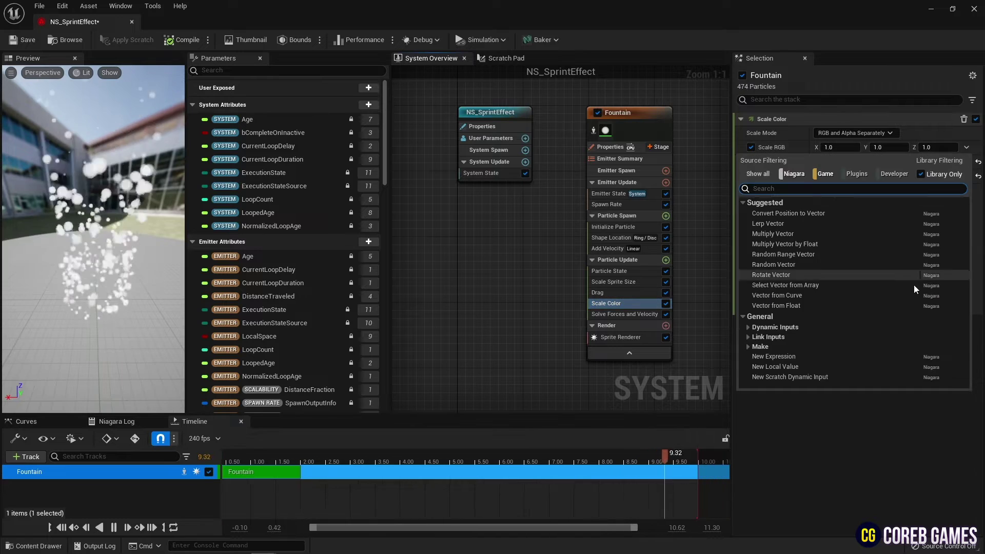
pyautogui.write('lineal')
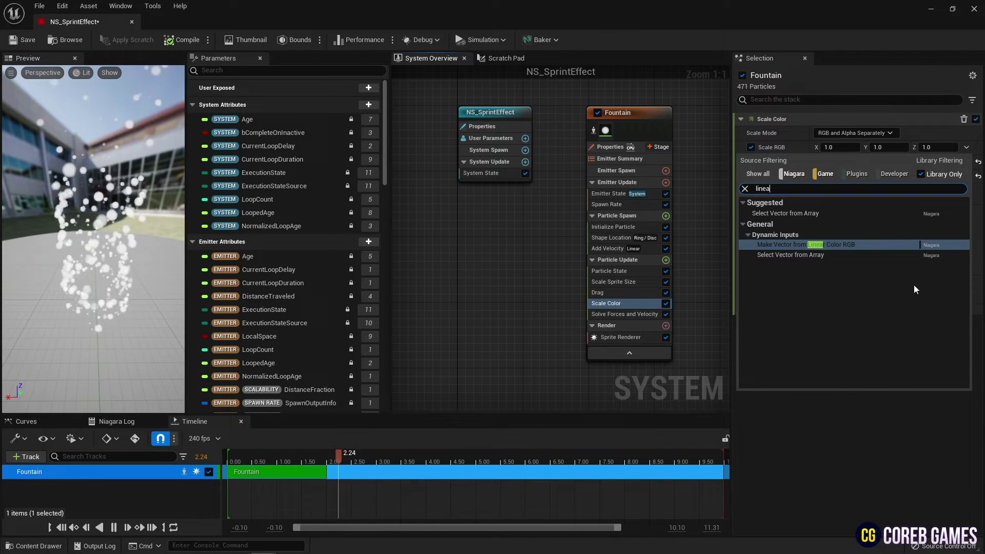
pyautogui.click(872, 244)
pyautogui.click(967, 164)
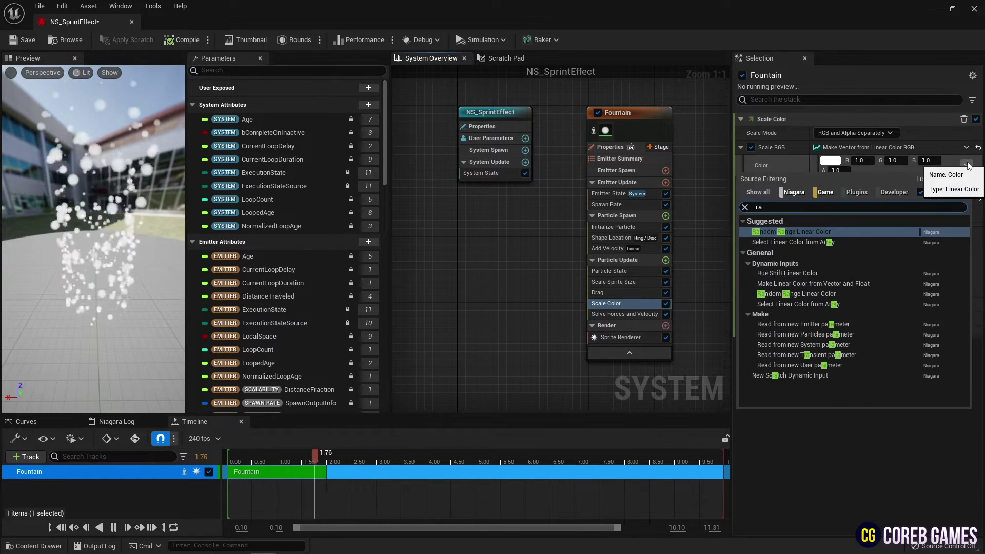
pyautogui.click(967, 164)
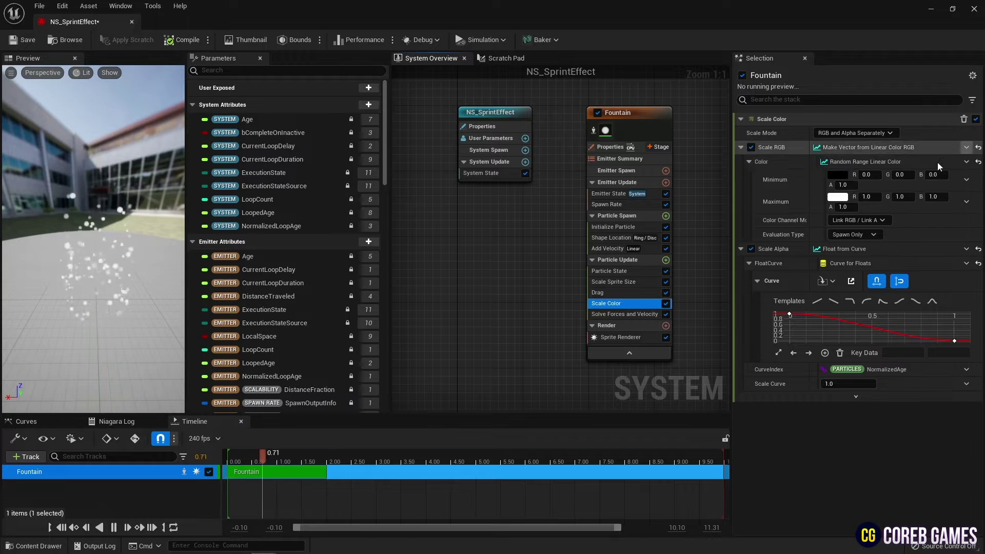
# Set the random color range's minimum to R 10, G 0, B 0 and its maximum to R 0.3, G 0, B 10.
pyautogui.click(868, 175)
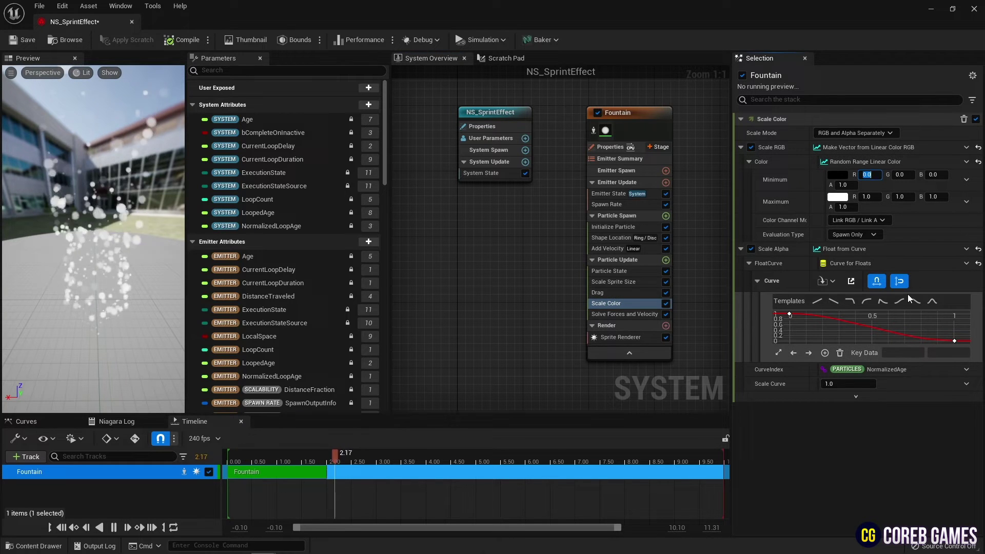
pyautogui.write('10')
pyautogui.press('Tab')
pyautogui.press('Tab')
pyautogui.press('Tab')
pyautogui.press('Tab')
pyautogui.write('0.3')
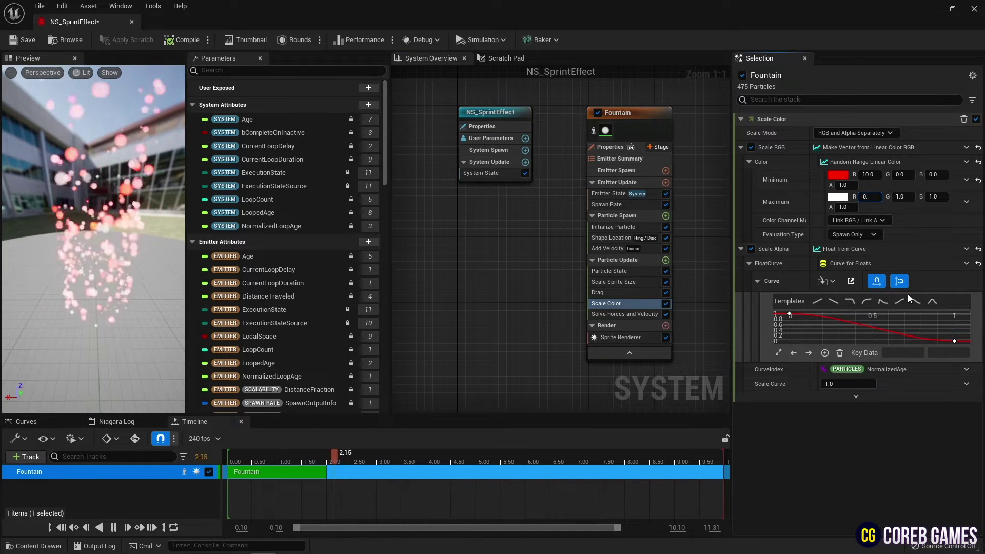
pyautogui.press('Tab')
pyautogui.write('0')
pyautogui.press('Tab')
pyautogui.write('10')
pyautogui.press('Return')
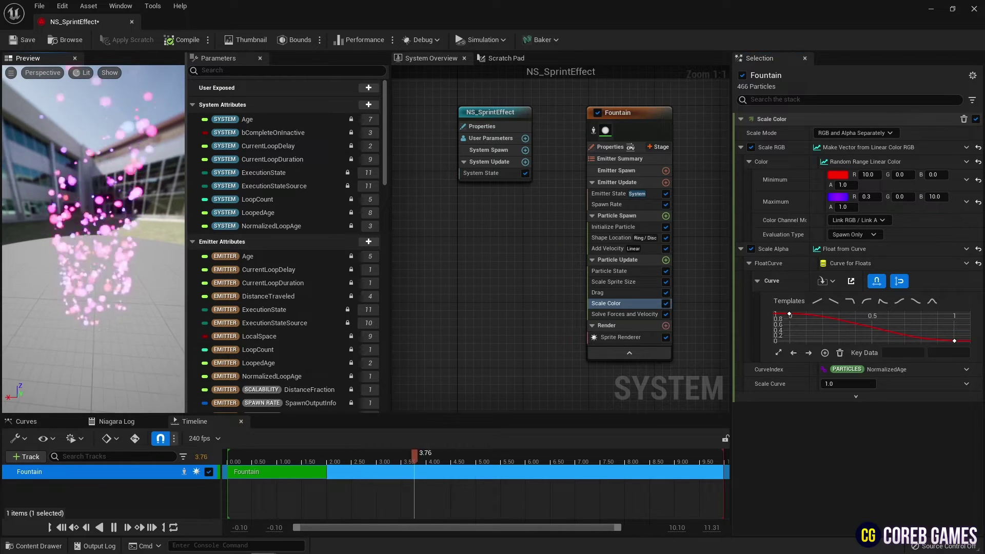
# Assign the M_SprintEffect material to the Sprite Renderer.
pyautogui.click(642, 338)
pyautogui.click(909, 147)
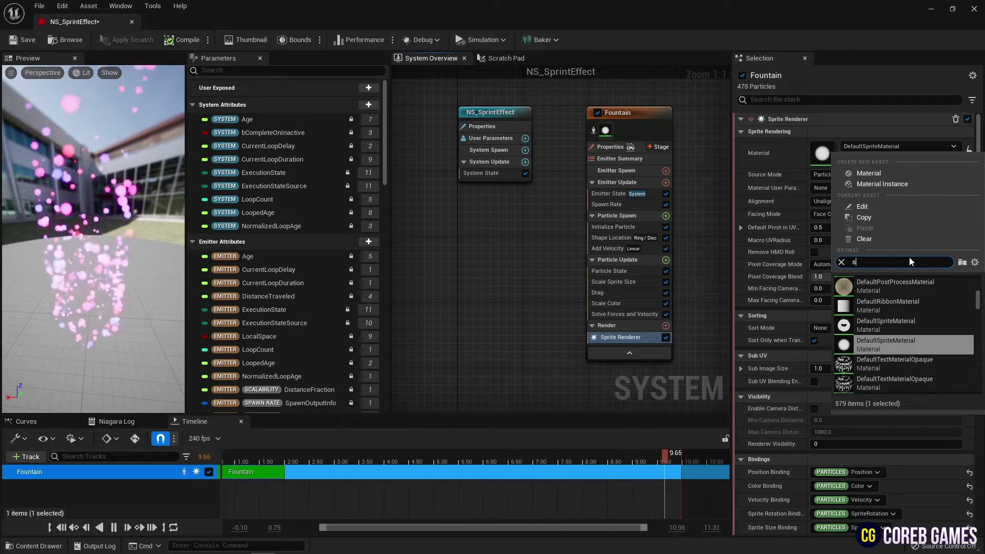
pyautogui.write('sprint')
pyautogui.click(892, 284)
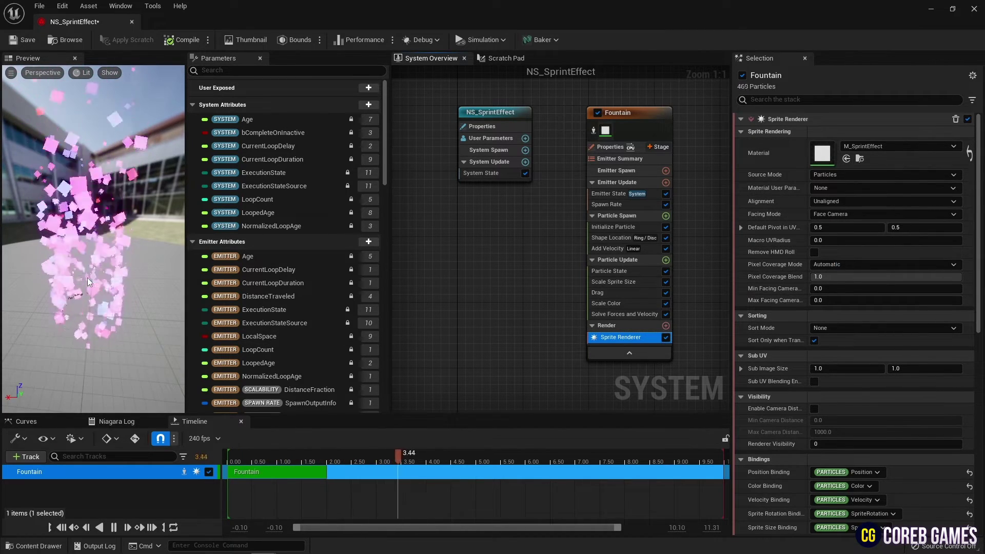
# Set Initialize Particle's sprite size mode to Random Non-Uniform, with a minimum of 1 by 5 and a maximum of 1 by 40.
pyautogui.click(613, 226)
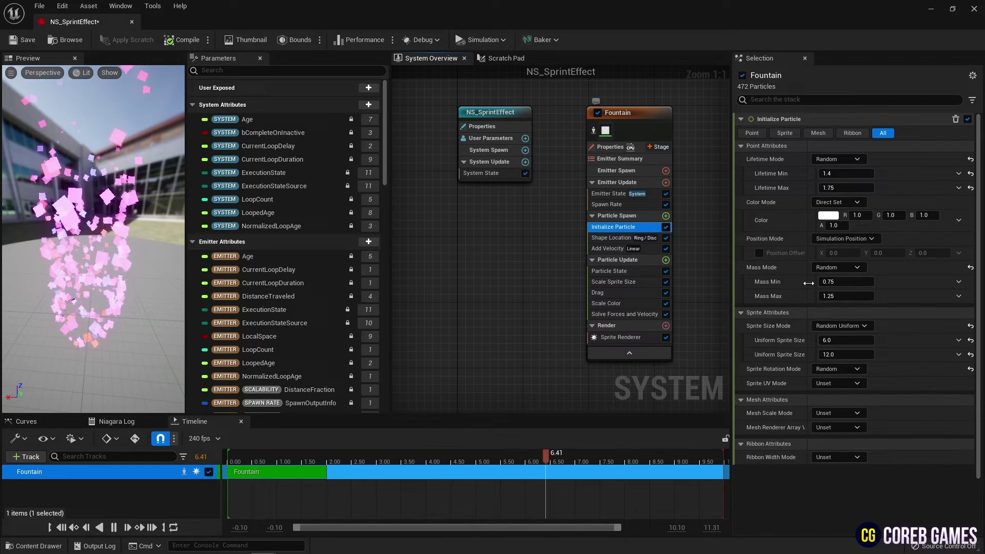
pyautogui.click(841, 325)
pyautogui.click(833, 387)
pyautogui.click(851, 340)
pyautogui.write('1')
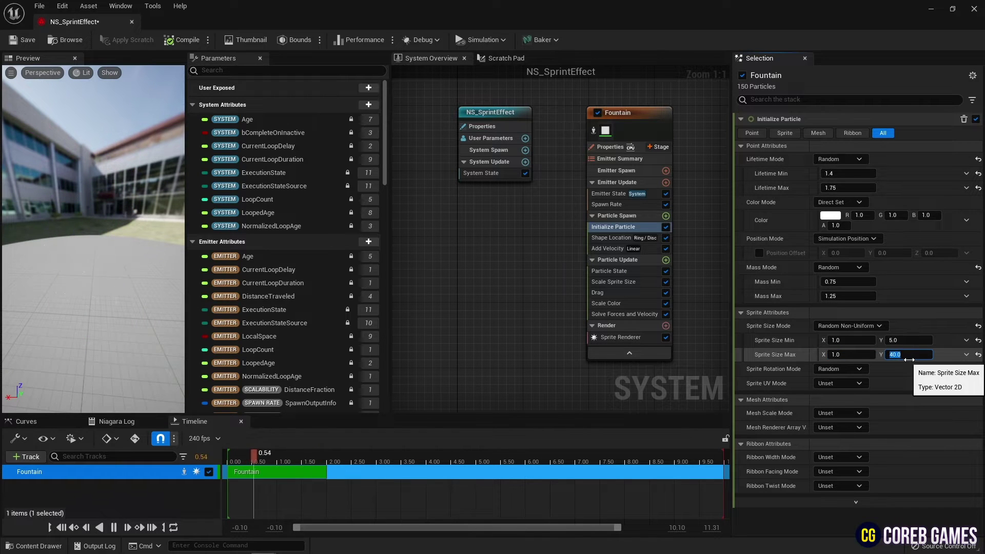
pyautogui.press('Return')
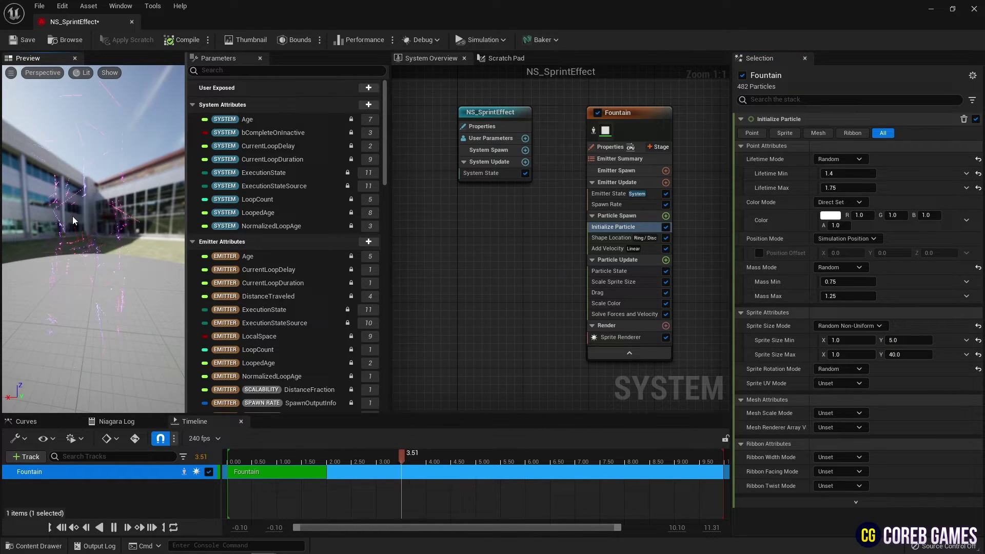
# Set the Sprite Renderer's alignment to Velocity Aligned and check the streaks in the preview.
pyautogui.click(620, 337)
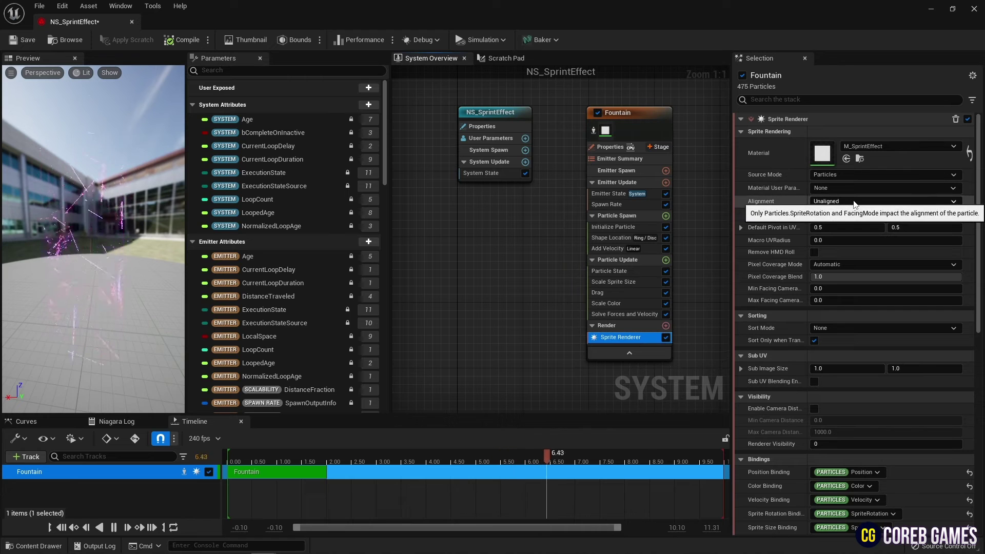
pyautogui.click(852, 201)
pyautogui.click(834, 221)
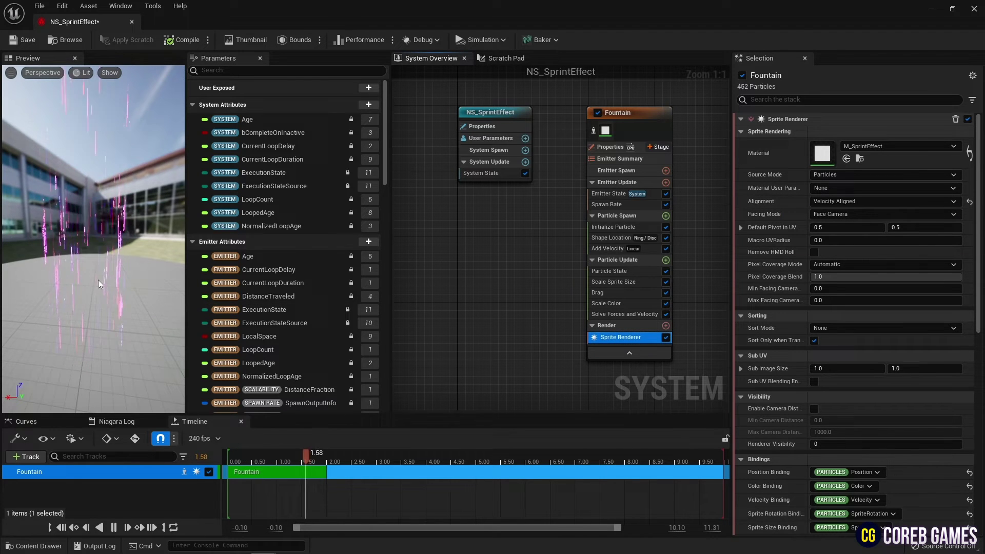
pyautogui.moveTo(100, 285); pyautogui.dragTo(118, 306)
# Add a Dynamic Material Parameters module to Particle Update and set its emissive color brightness to 3.
pyautogui.click(652, 262)
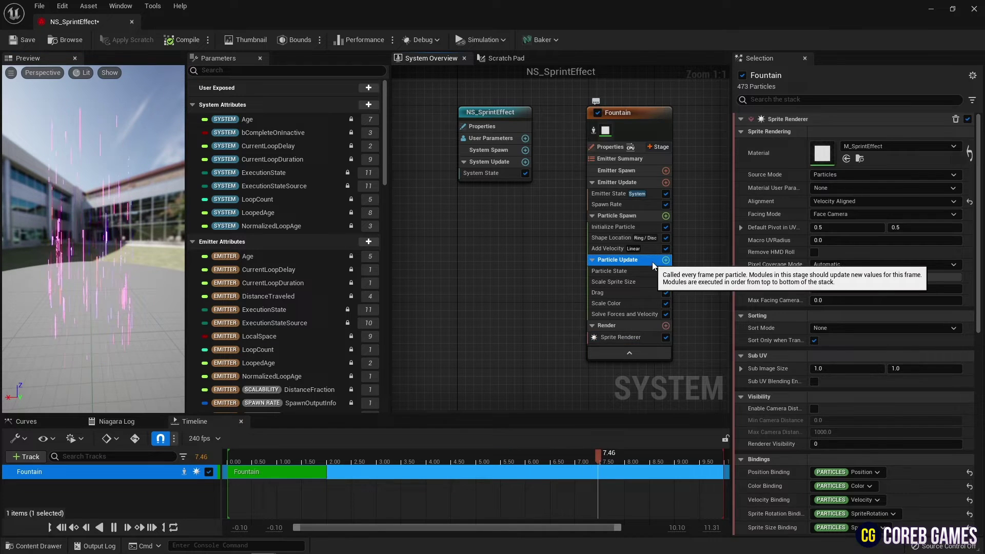
pyautogui.click(665, 259)
pyautogui.write('dy')
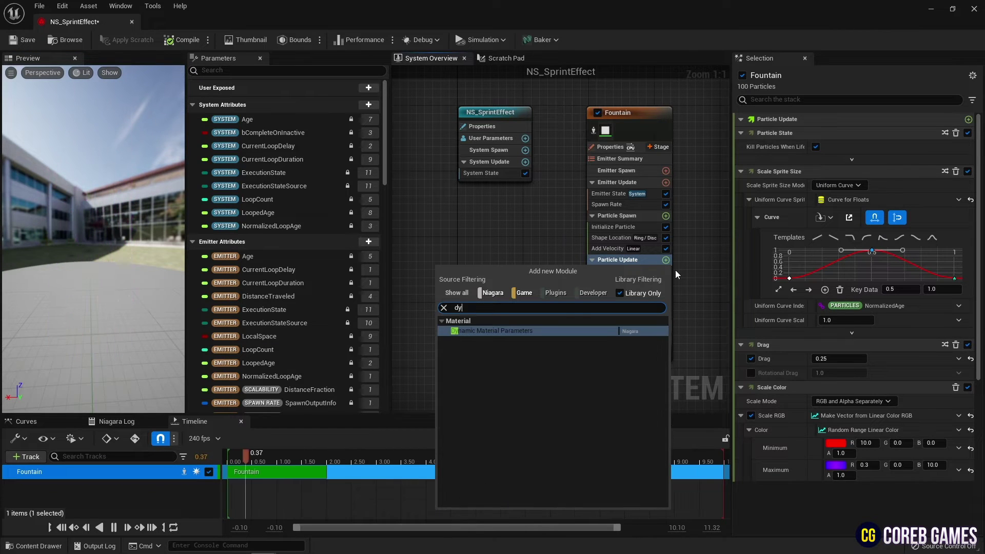
pyautogui.click(570, 330)
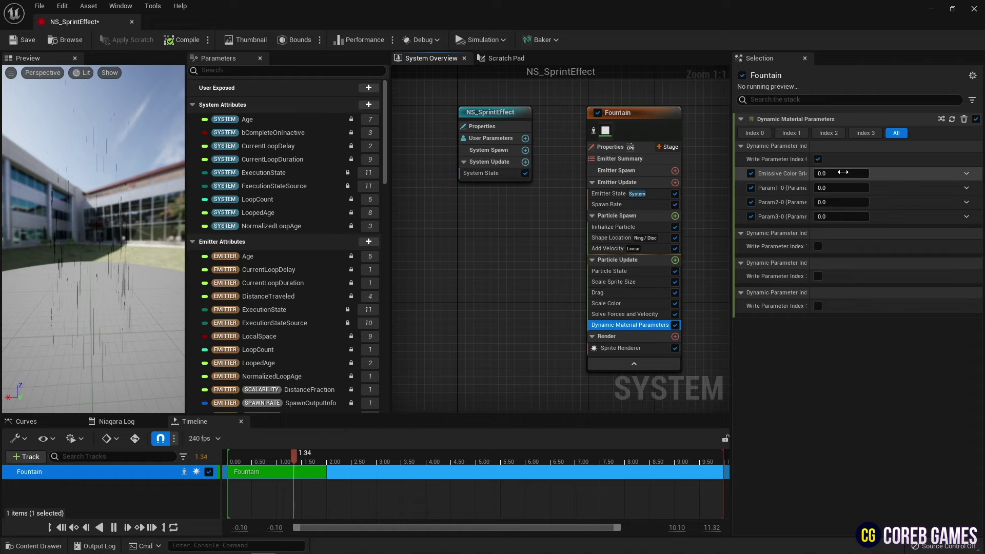
pyautogui.click(843, 172)
pyautogui.write('3')
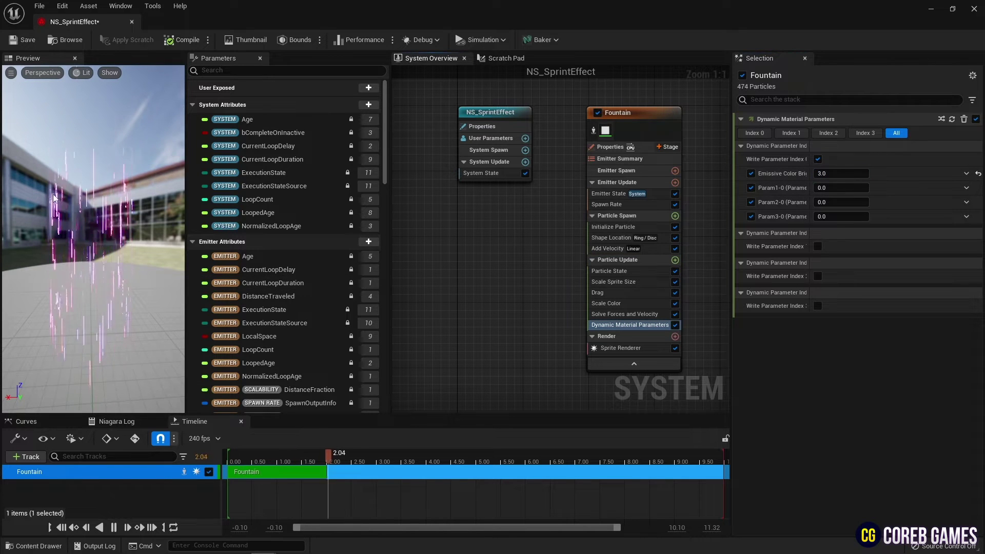
# Enable Local Space in the Fountain emitter's properties and check the effect in the preview.
pyautogui.click(620, 204)
pyautogui.click(615, 226)
pyautogui.click(610, 146)
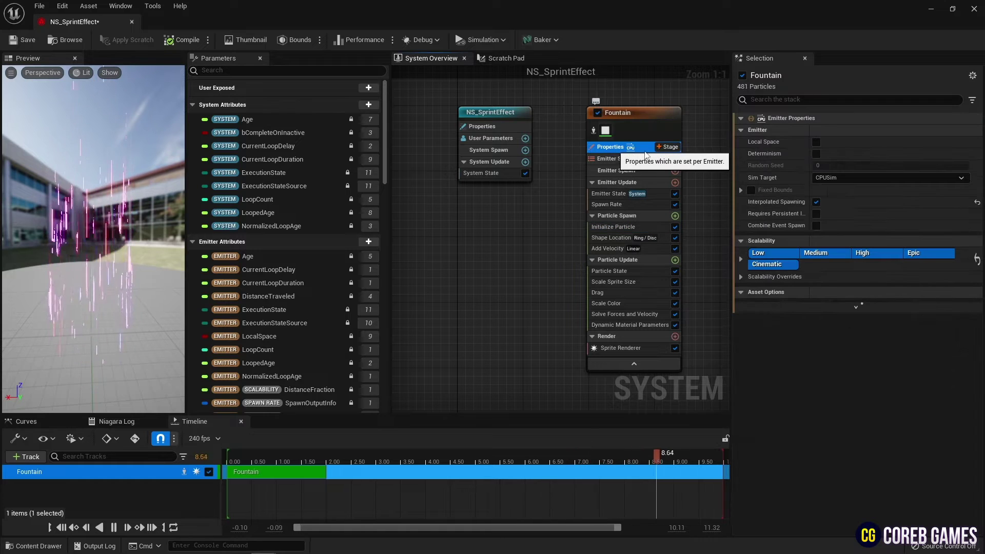
pyautogui.click(815, 142)
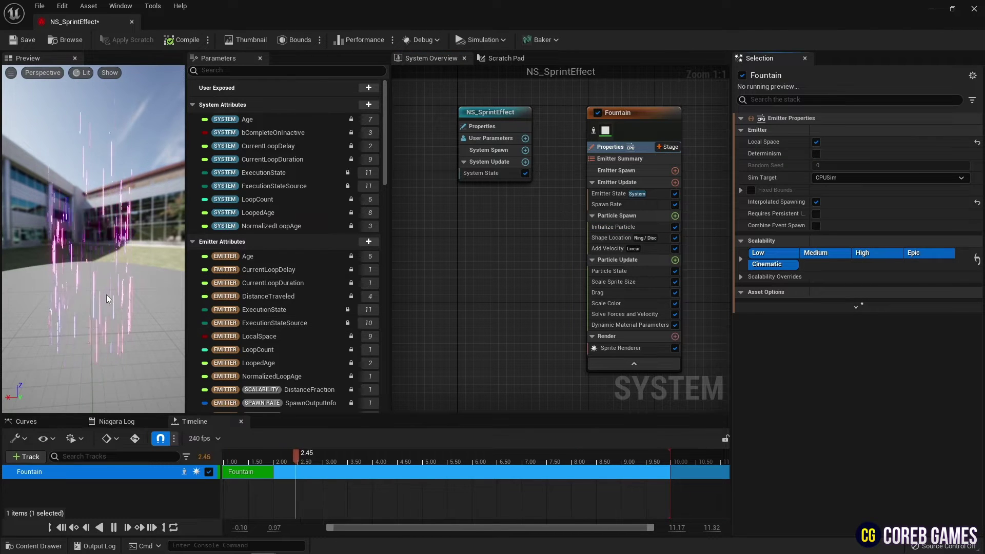
pyautogui.moveTo(108, 298); pyautogui.dragTo(128, 313)
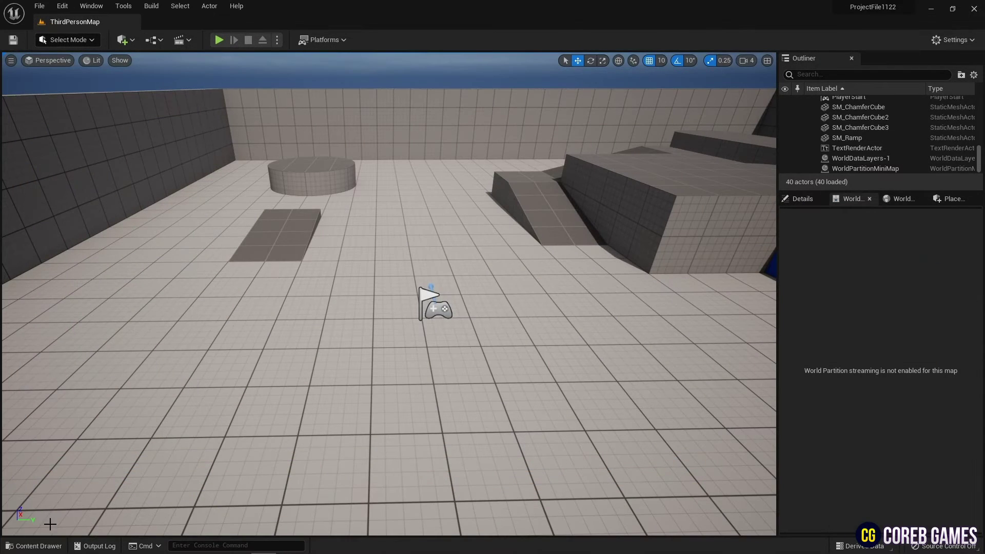
# Switch to the level editor's content and open the BP_ThirdPersonCharacter blueprint from the ThirdPerson Blueprints folder.
pyautogui.click(35, 546)
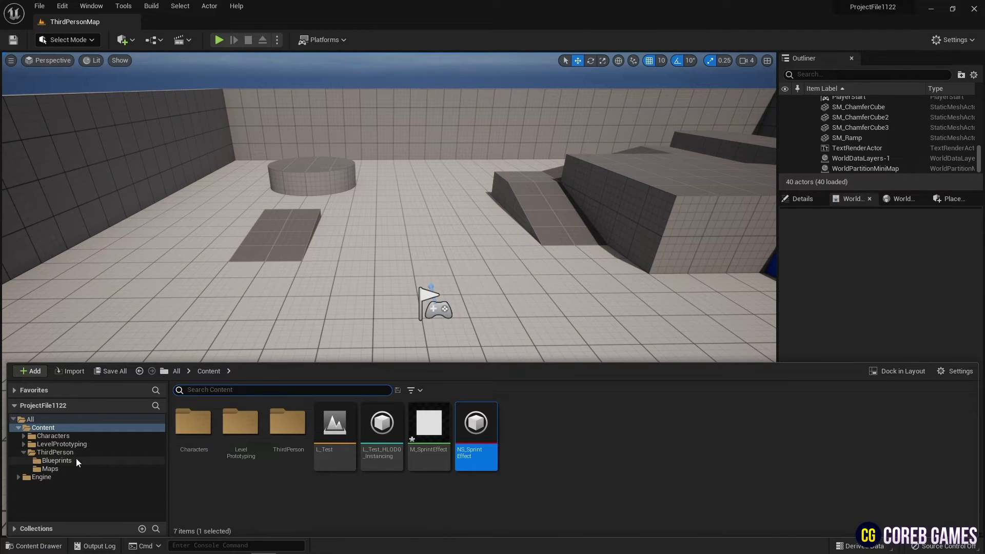
pyautogui.click(76, 460)
pyautogui.doubleClick(201, 423)
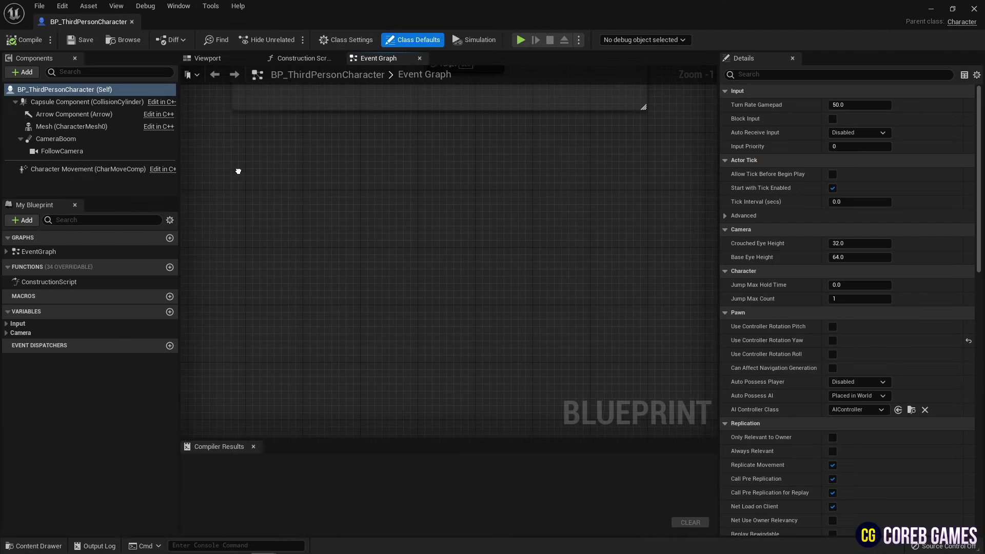
# Add a Niagara Particle System component to the character and attach it under FollowCamera.
pyautogui.moveTo(238, 172); pyautogui.dragTo(340, 173, button='right')
pyautogui.click(206, 58)
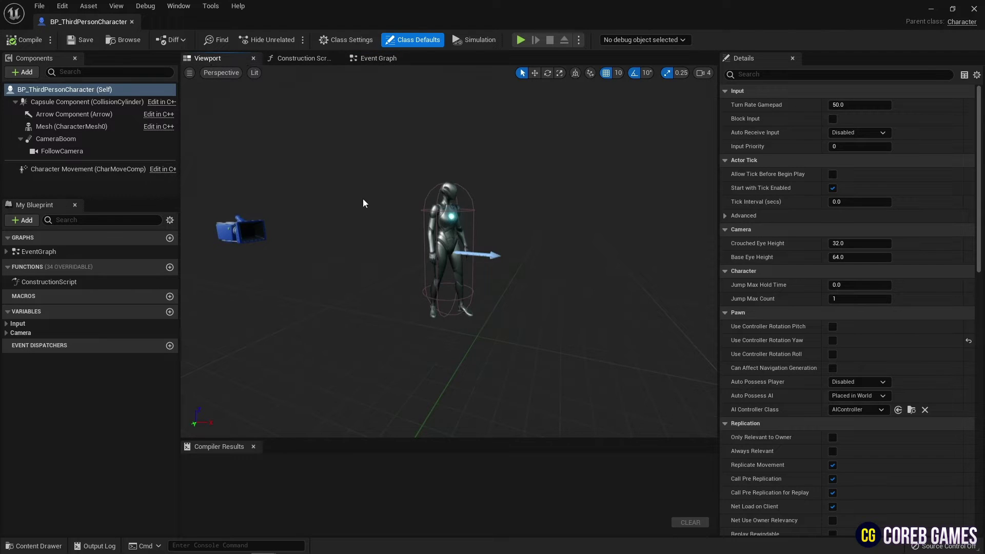
pyautogui.click(22, 72)
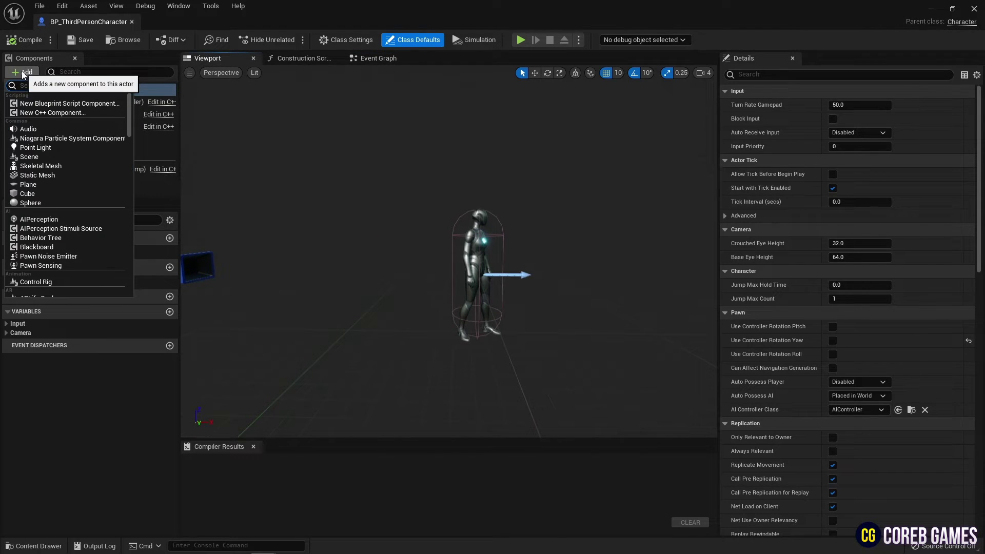
pyautogui.click(67, 138)
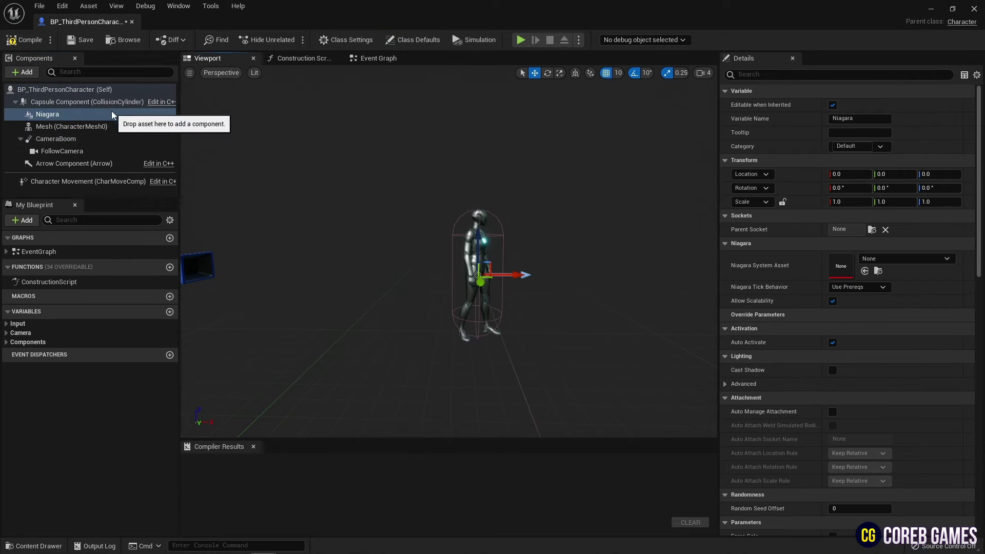
pyautogui.moveTo(68, 152); pyautogui.dragTo(69, 152)
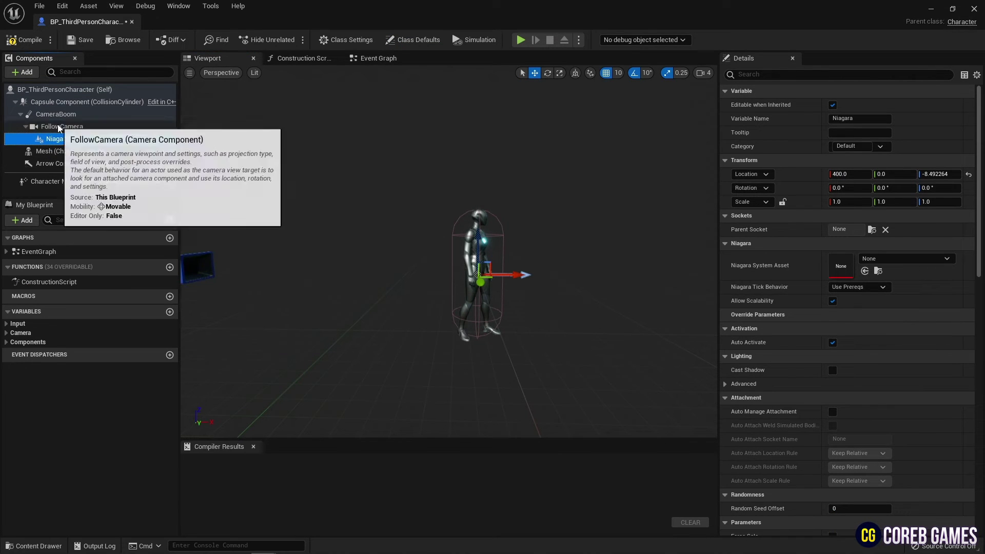
# Assign NS_SprintEffect as the Niagara component's system asset.
pyautogui.click(903, 256)
pyautogui.write('sprint')
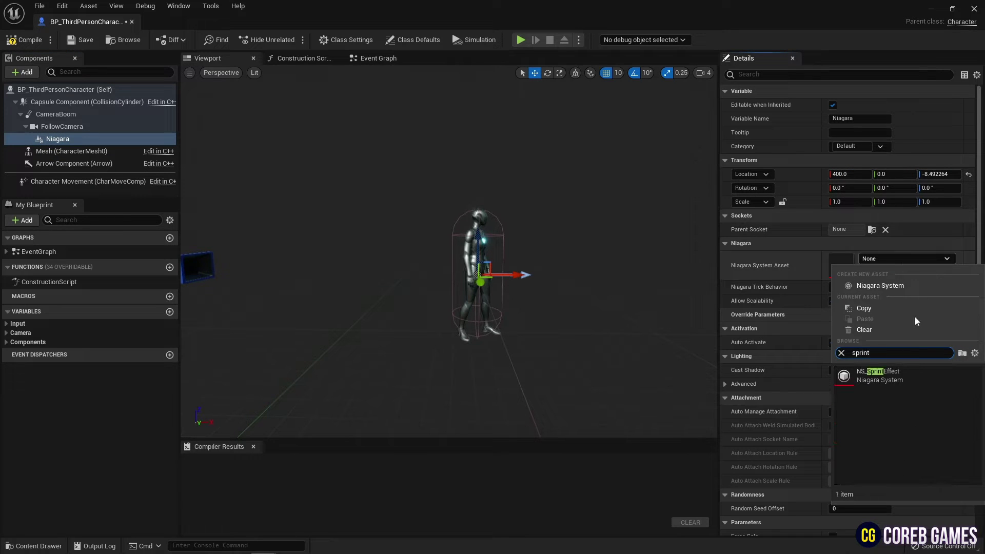
pyautogui.click(910, 375)
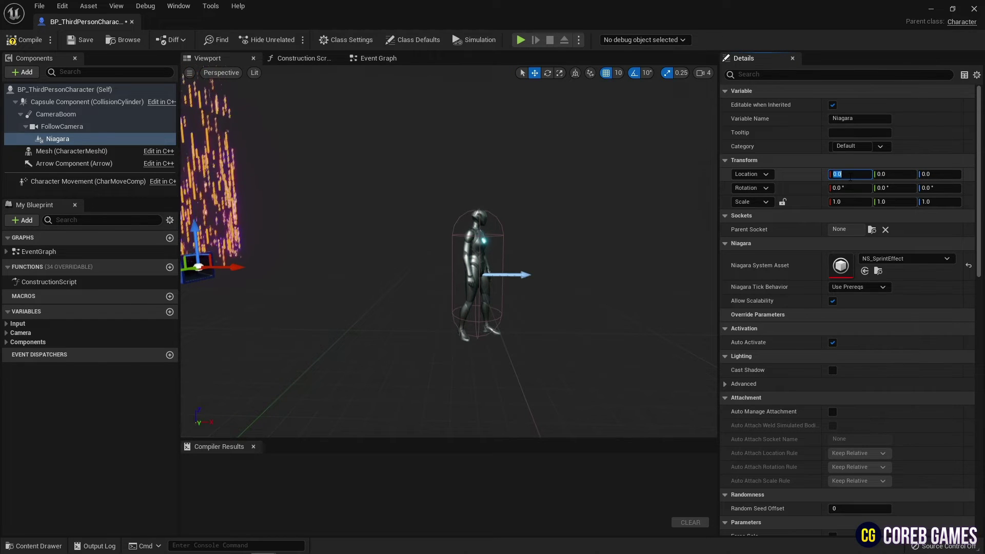
# Set the Niagara component's location to 50, 0, 0 and its Y rotation to -90°.
pyautogui.press('Tab')
pyautogui.press('Tab')
pyautogui.press('Tab')
pyautogui.write('-')
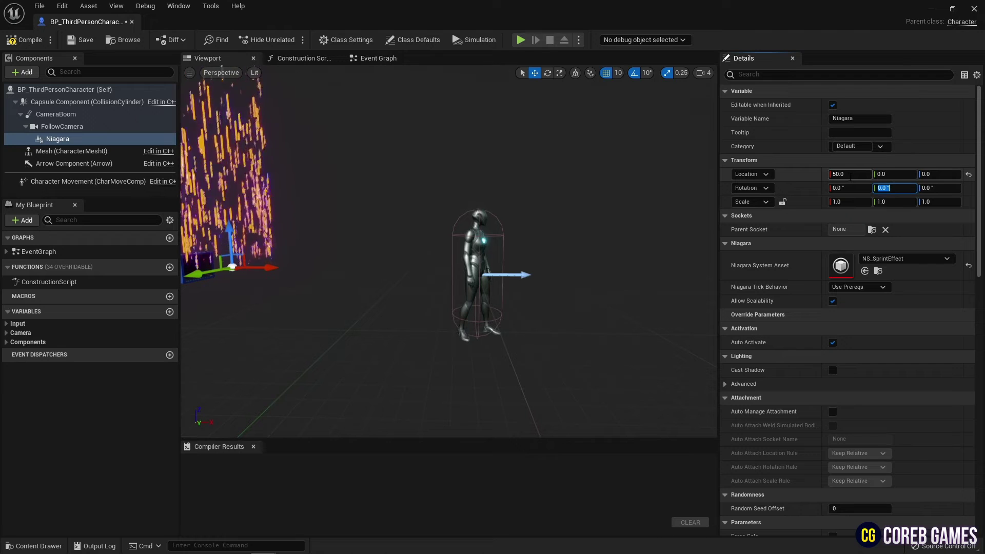
pyautogui.write('90')
pyautogui.press('Return')
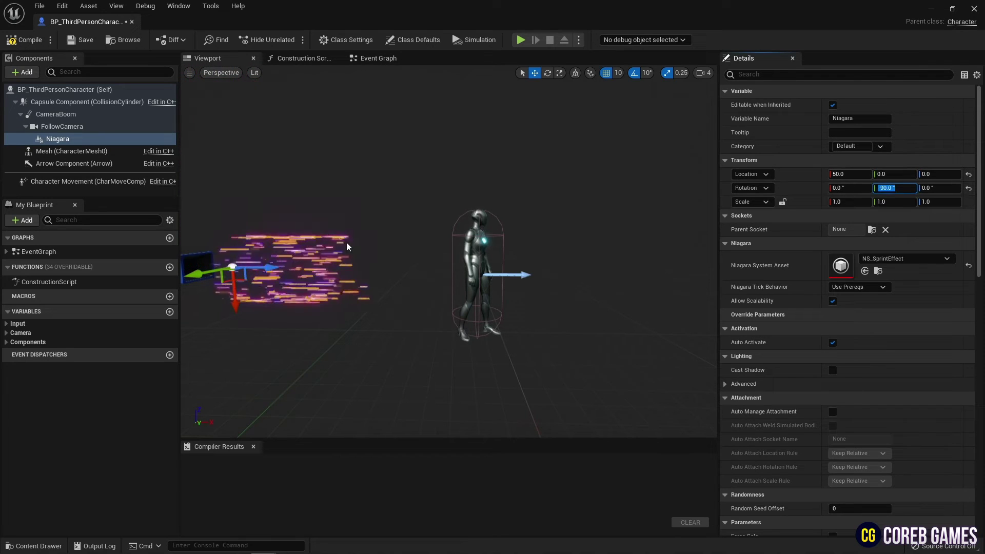
pyautogui.moveTo(346, 247)
pyautogui.mouseDown(button='right')
pyautogui.moveTo(287, 247)
pyautogui.moveTo(295, 238)
pyautogui.moveTo(352, 248)
pyautogui.mouseUp(button='right')
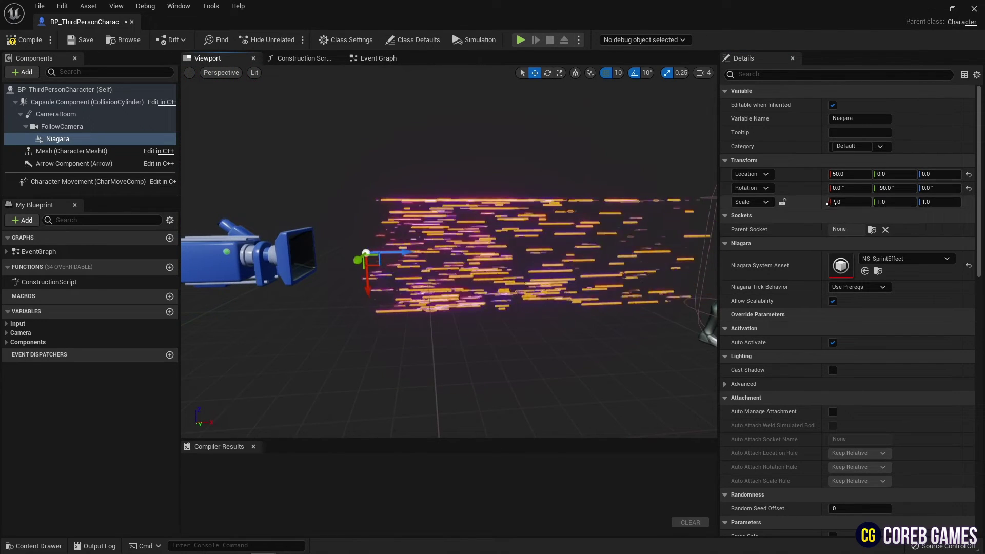
# Scale the Niagara component to 2 on all three axes and check the streaks in front of the camera.
pyautogui.click(831, 202)
pyautogui.write('2')
pyautogui.press('Tab')
pyautogui.write('2')
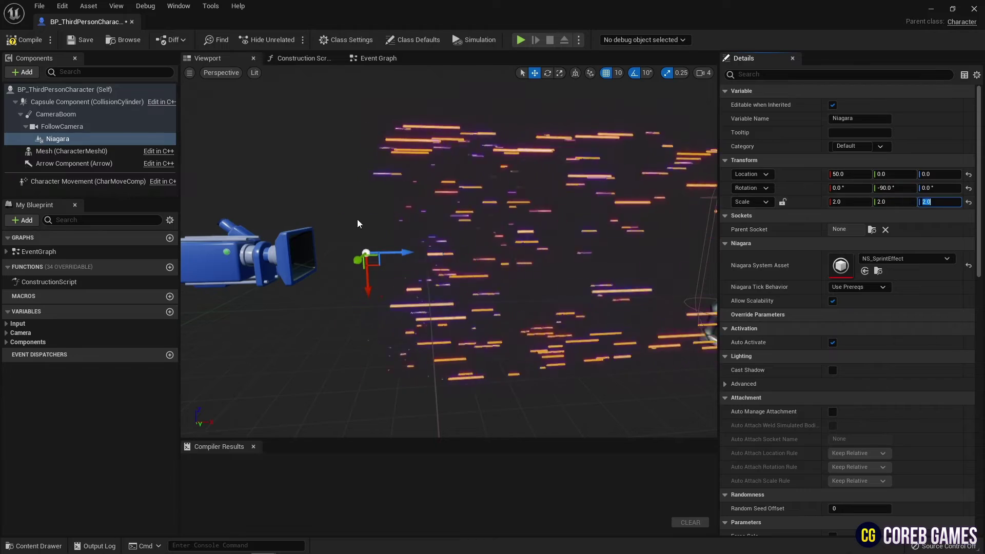
pyautogui.moveTo(358, 224)
pyautogui.mouseDown(button='right')
pyautogui.moveTo(513, 229)
pyautogui.moveTo(328, 234)
pyautogui.moveTo(403, 239)
pyautogui.moveTo(326, 243)
pyautogui.mouseUp(button='right')
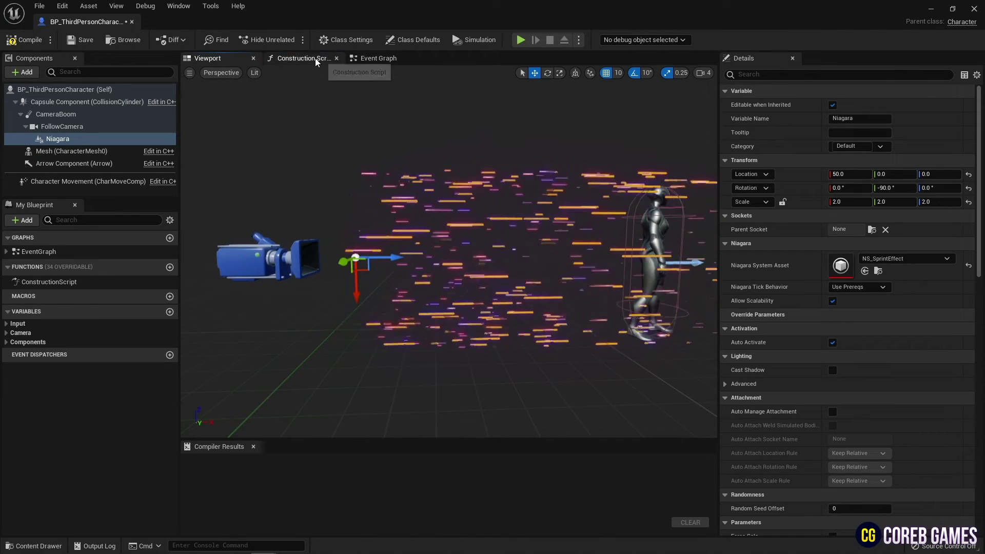
# Add a keyboard event node to empty space in the Event Graph and set its input key to Left Shift.
pyautogui.click(300, 58)
pyautogui.click(378, 58)
pyautogui.moveTo(473, 251); pyautogui.dragTo(450, 251, button='right')
pyautogui.scroll(2, 362, 229)
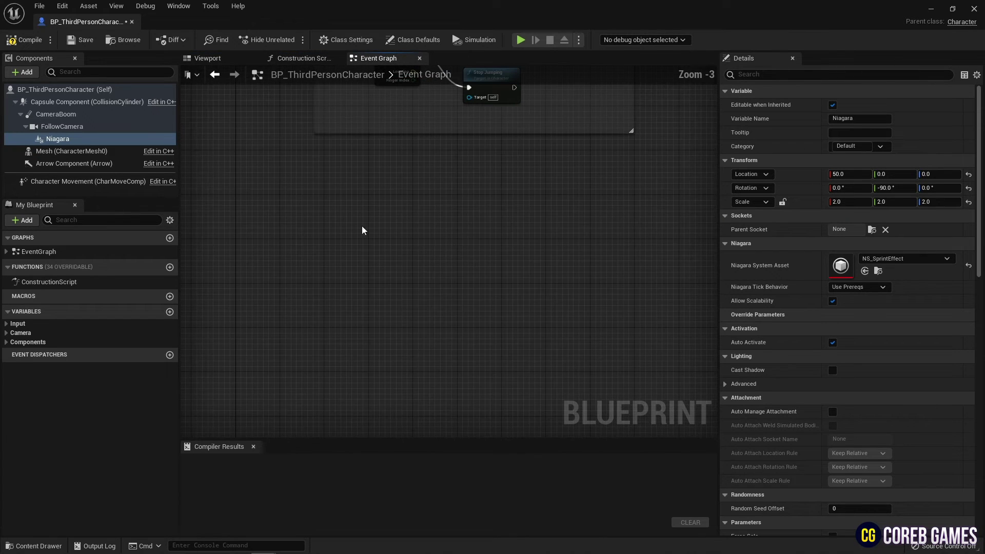
pyautogui.rightClick(339, 210)
pyautogui.write('keyb')
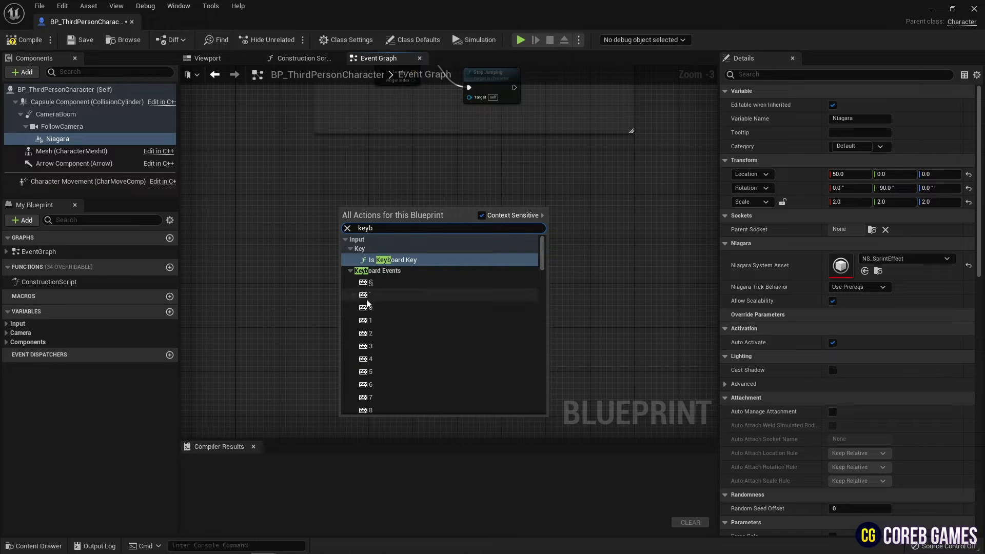
pyautogui.click(370, 307)
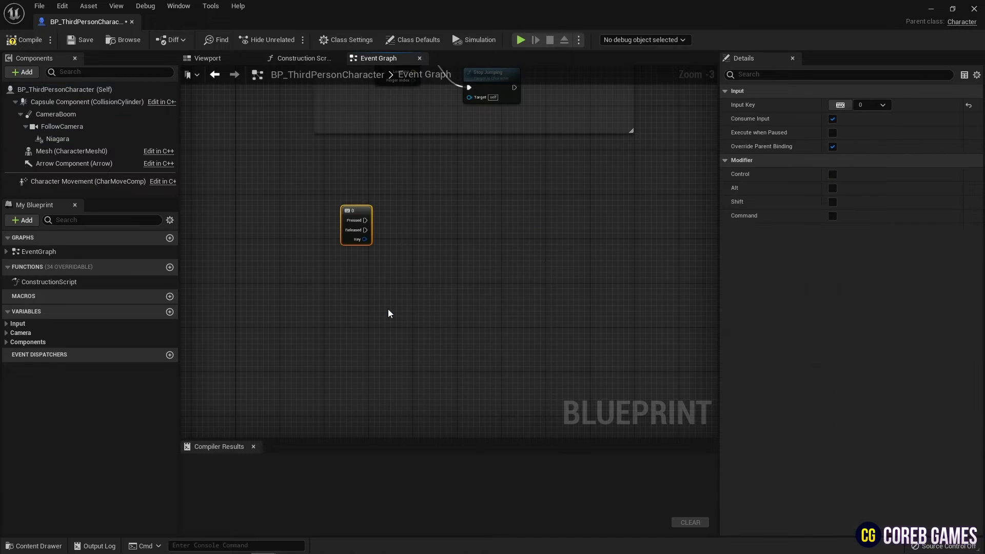
pyautogui.click(885, 105)
pyautogui.write('sh')
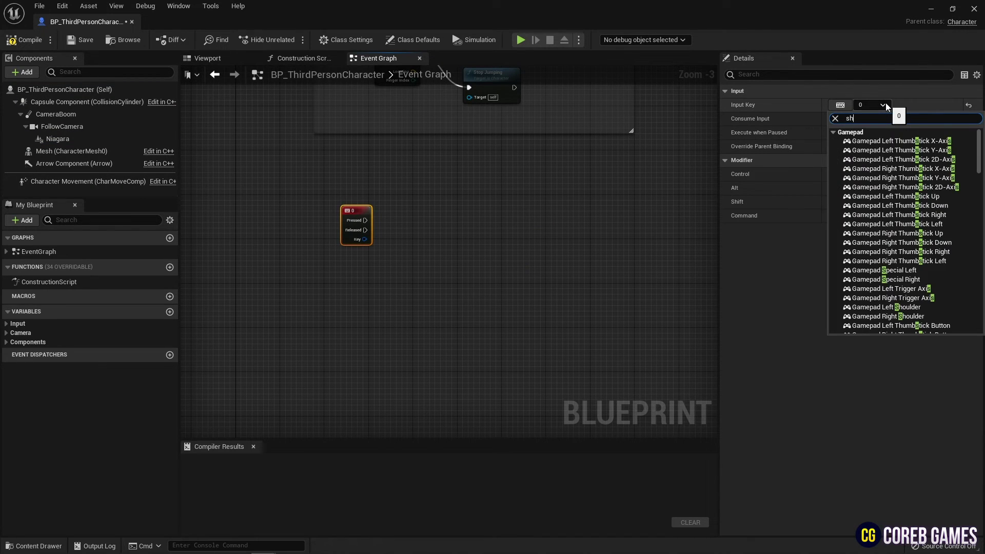
pyautogui.click(872, 168)
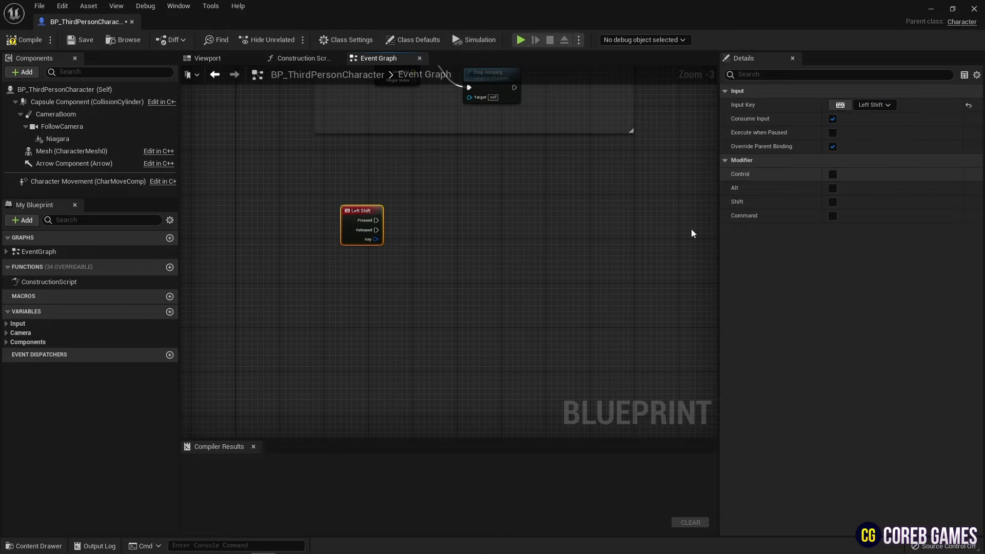
# Place a Character Movement reference in the graph and create a Set Max Walk Speed node from it.
pyautogui.scroll(3, 389, 219)
pyautogui.moveTo(389, 220); pyautogui.dragTo(394, 233, button='right')
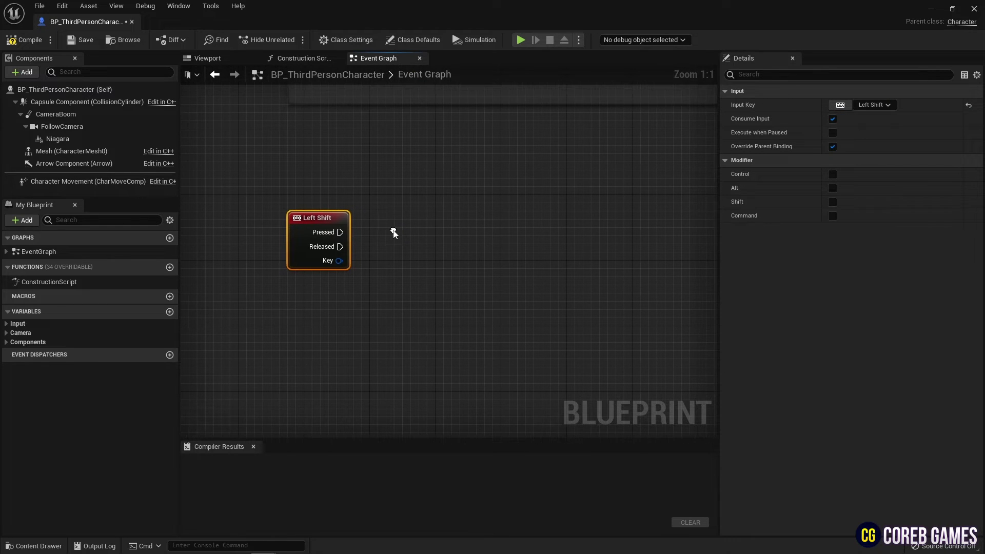
pyautogui.moveTo(58, 181); pyautogui.dragTo(277, 318)
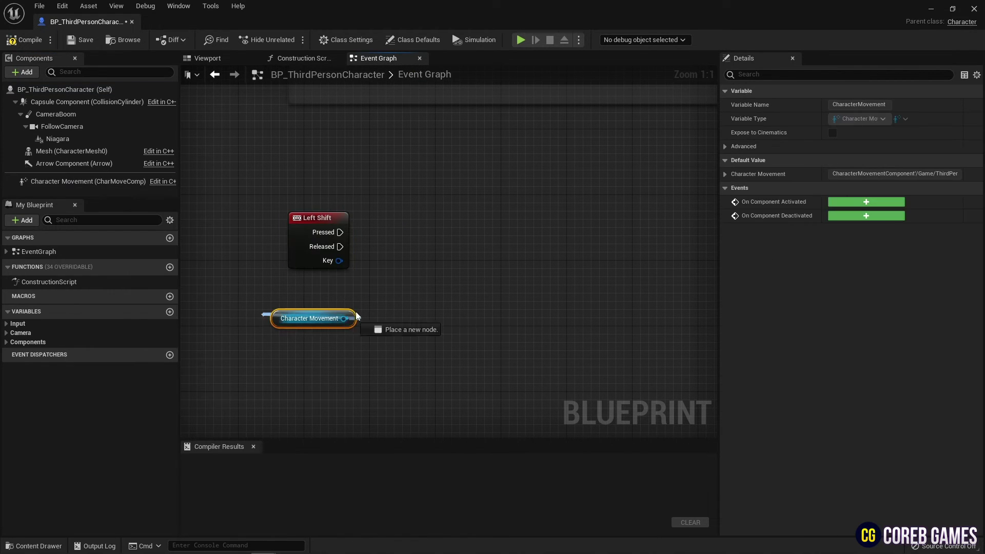
pyautogui.moveTo(343, 318); pyautogui.dragTo(411, 249)
pyautogui.write('max')
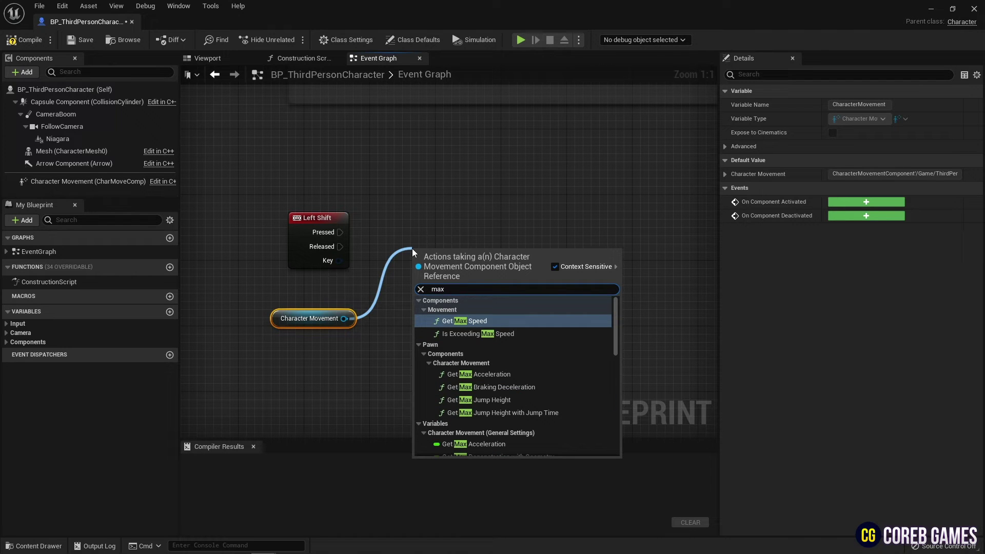
pyautogui.press('BackSpace')
pyautogui.press('BackSpace')
pyautogui.press('BackSpace')
pyautogui.write('set ma')
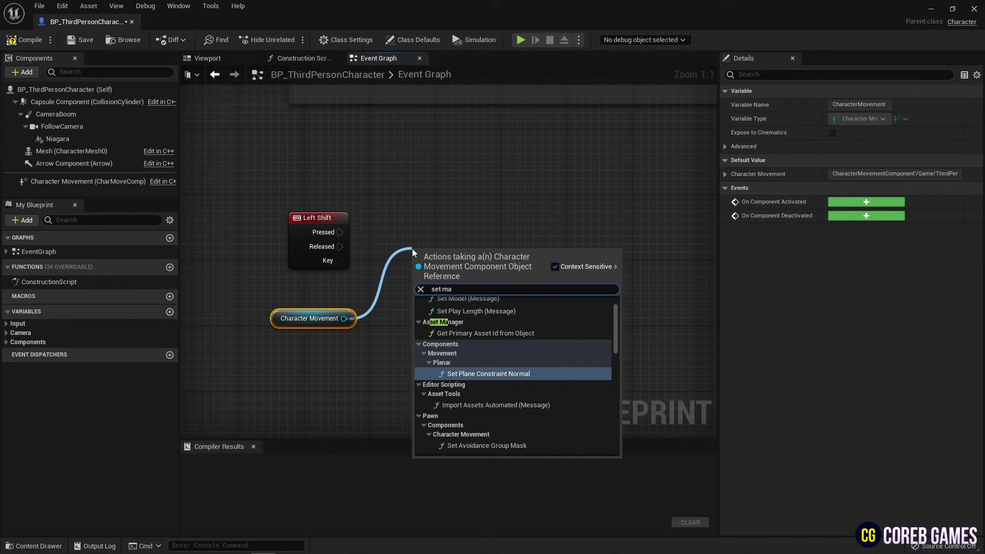
pyautogui.write('x sp')
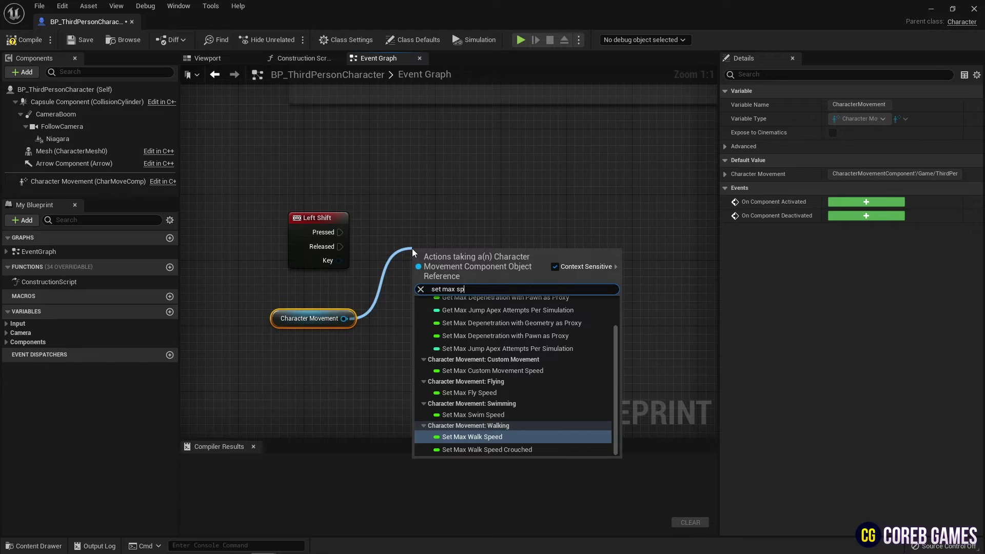
pyautogui.click(477, 437)
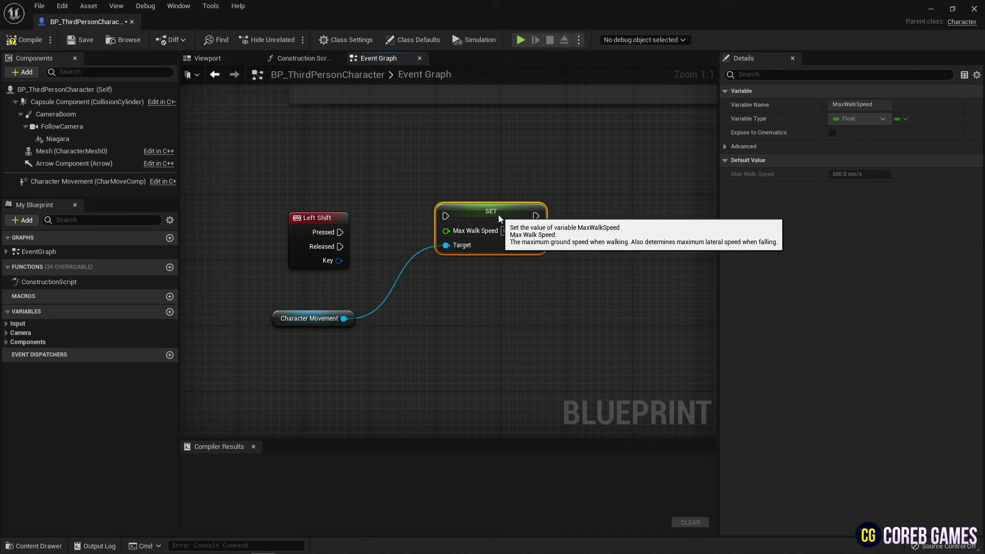
# Duplicate the Set Max Walk Speed node, link the copy to Character Movement, and set the speeds to 1700 and 500.
pyautogui.hotkey('ctrl', 'c')
pyautogui.click(445, 301)
pyautogui.hotkey('ctrl', 'v')
pyautogui.moveTo(481, 309); pyautogui.dragTo(487, 310)
pyautogui.moveTo(344, 318); pyautogui.dragTo(445, 338)
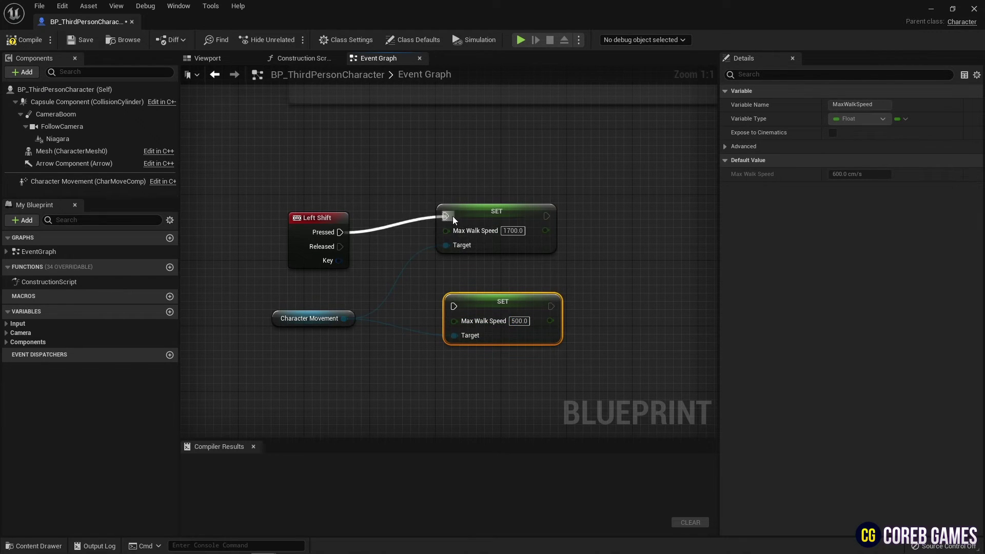
# Connect Left Shift's Pressed output to the 1700 speed node and Released to the 500 speed node, aligning both nodes.
pyautogui.moveTo(452, 216); pyautogui.dragTo(452, 216)
pyautogui.moveTo(469, 212); pyautogui.dragTo(469, 219)
pyautogui.moveTo(447, 308); pyautogui.dragTo(475, 305)
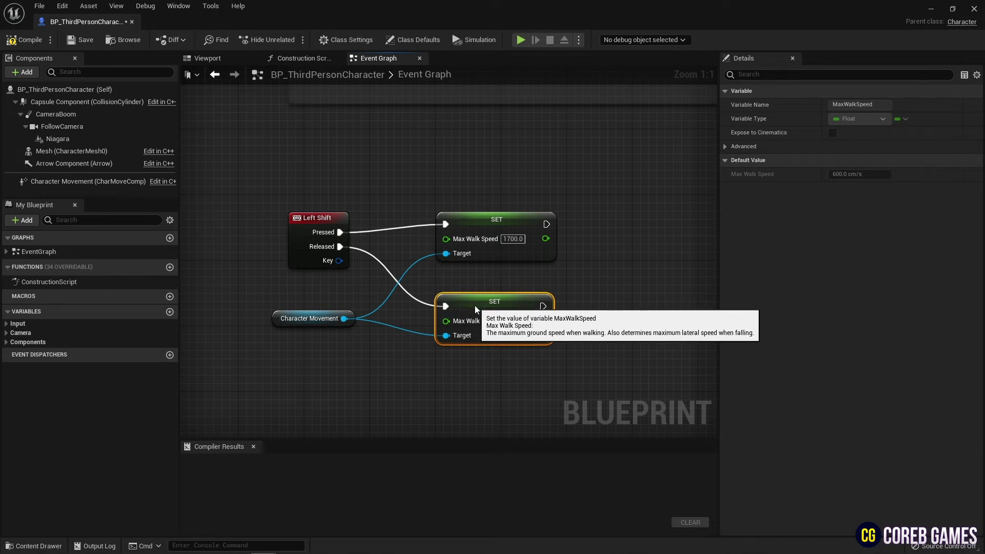
# Place a Niagara component reference in the graph and create Deactivate and Activate nodes from it.
pyautogui.moveTo(475, 305); pyautogui.dragTo(364, 288, button='right')
pyautogui.moveTo(58, 139); pyautogui.dragTo(512, 270)
pyautogui.write('deac')
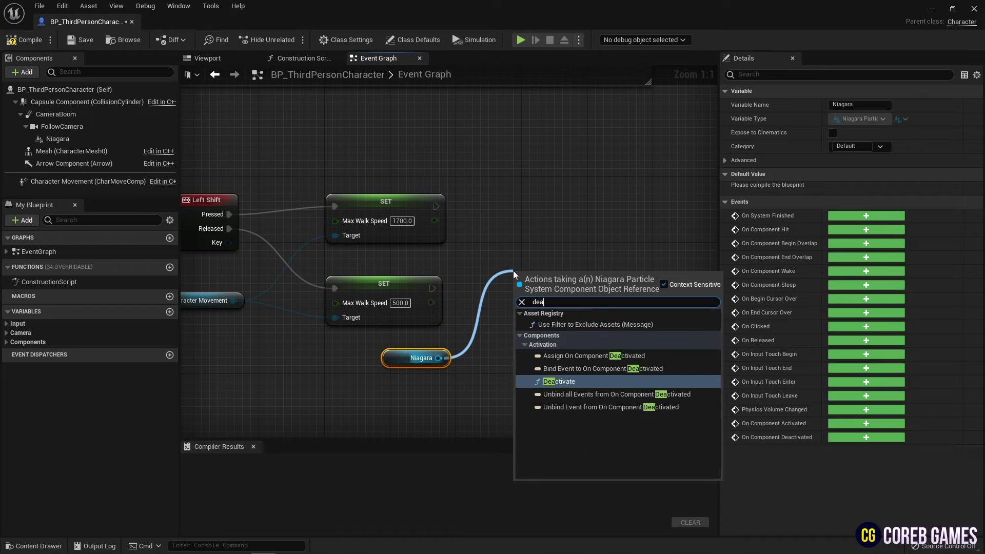
pyautogui.press('Return')
pyautogui.moveTo(438, 358); pyautogui.dragTo(504, 350)
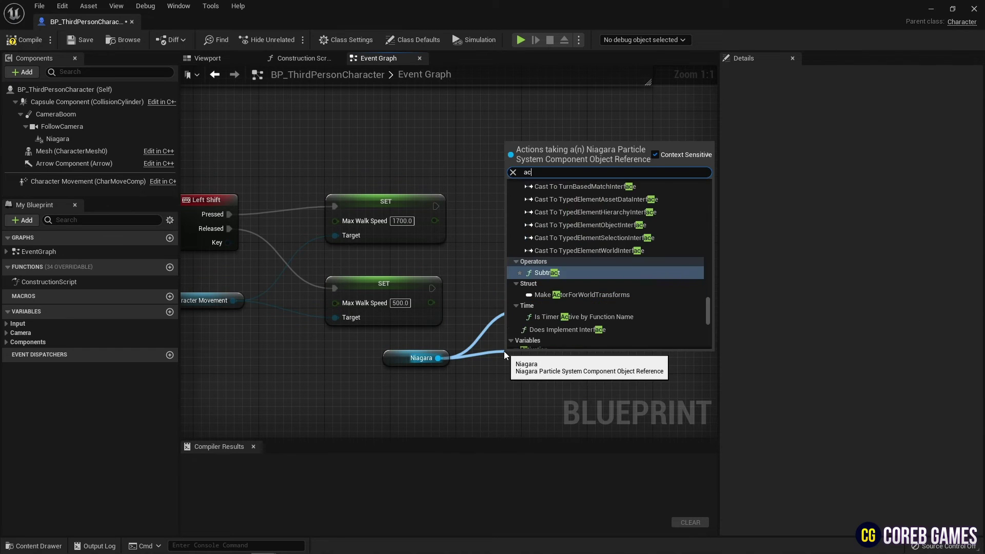
pyautogui.write('acti')
pyautogui.press('Return')
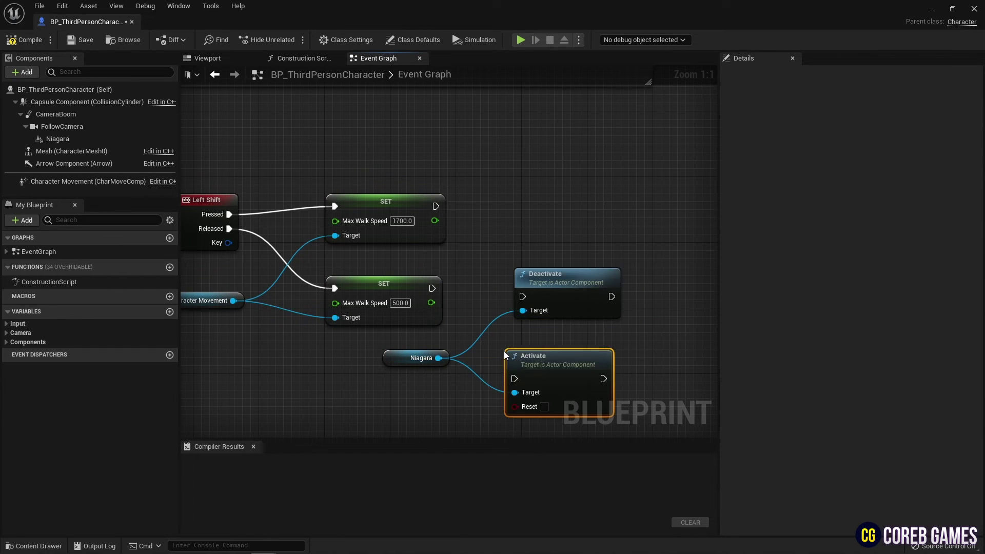
# Arrange the Activate and Deactivate nodes, connecting the 1700 speed node to Activate and the 500 speed node to Deactivate.
pyautogui.moveTo(567, 354); pyautogui.dragTo(573, 349)
pyautogui.moveTo(563, 288); pyautogui.dragTo(573, 215)
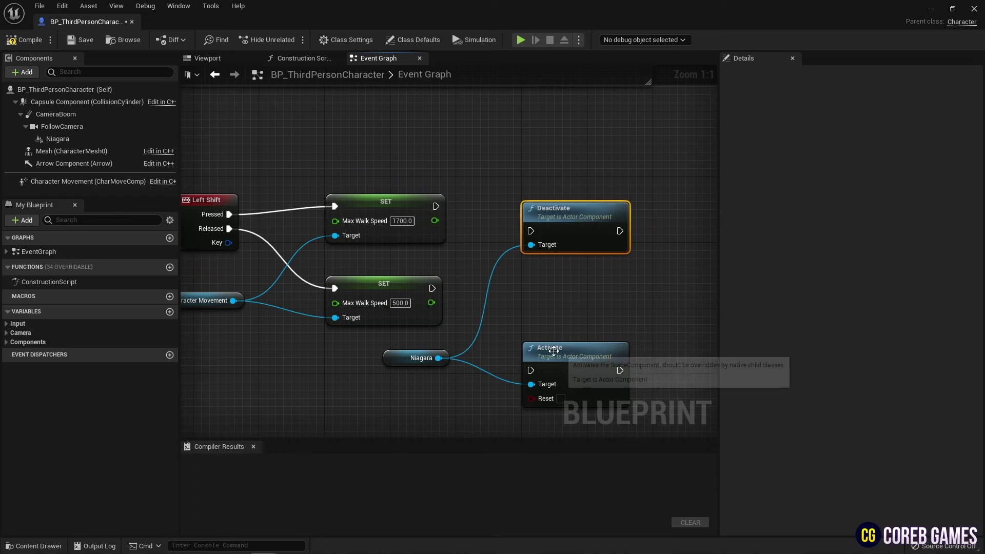
pyautogui.moveTo(552, 352); pyautogui.dragTo(552, 319)
pyautogui.moveTo(563, 214); pyautogui.dragTo(528, 214)
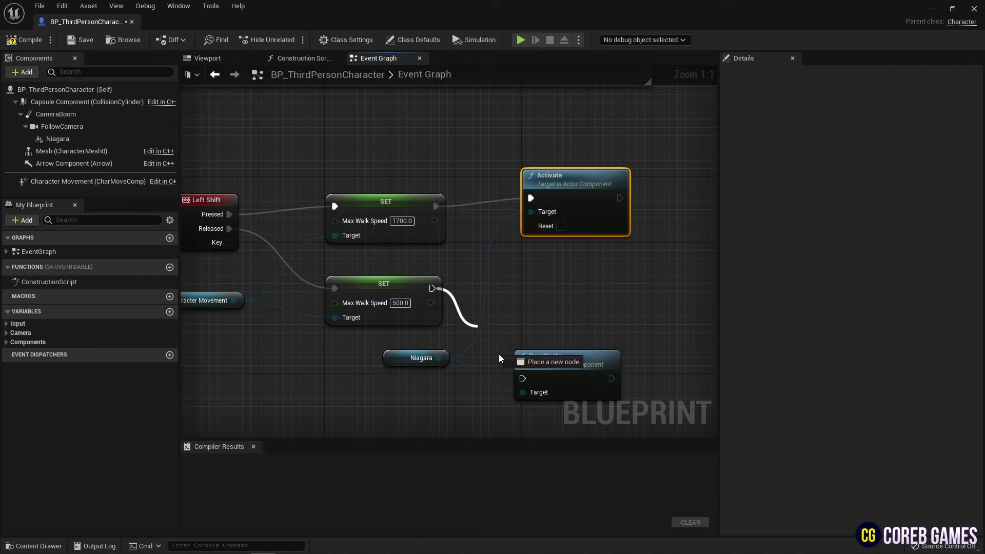
pyautogui.moveTo(543, 362); pyautogui.dragTo(554, 284)
pyautogui.moveTo(547, 349); pyautogui.dragTo(588, 284, button='right')
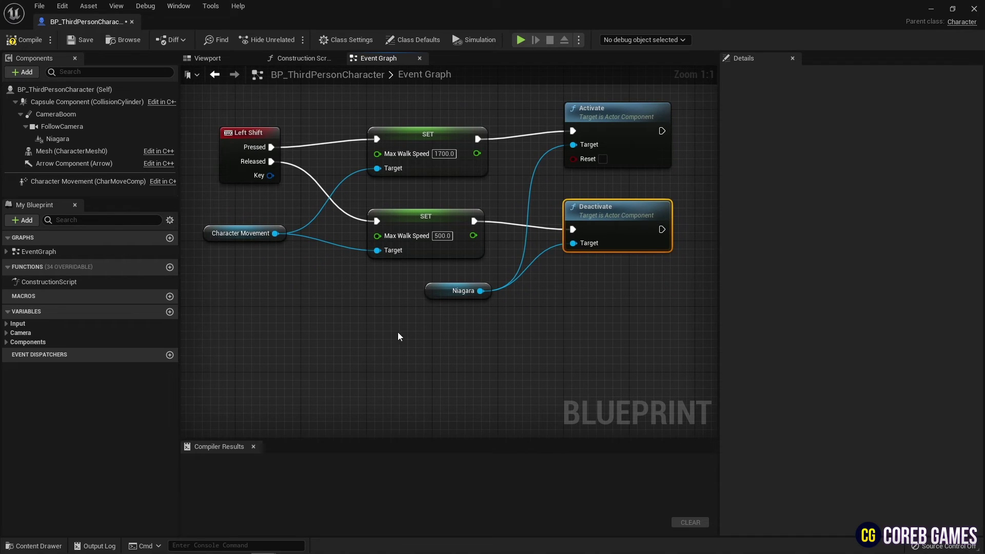
# Add an Event BeginPlay node below the Niagara reference and connect it to Deactivate.
pyautogui.moveTo(398, 332); pyautogui.dragTo(389, 335, button='right')
pyautogui.rightClick(389, 334)
pyautogui.write('be')
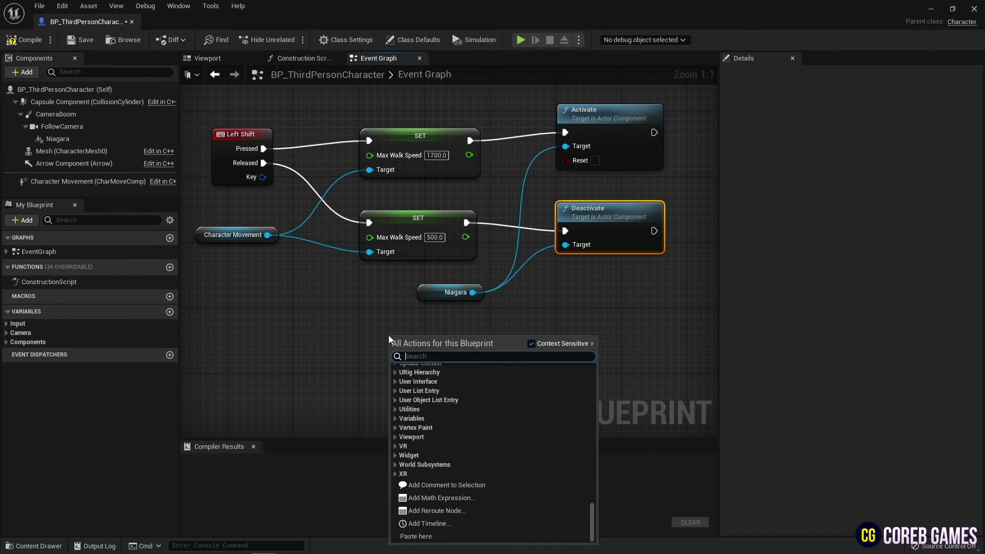
pyautogui.write('gin')
pyautogui.press('Return')
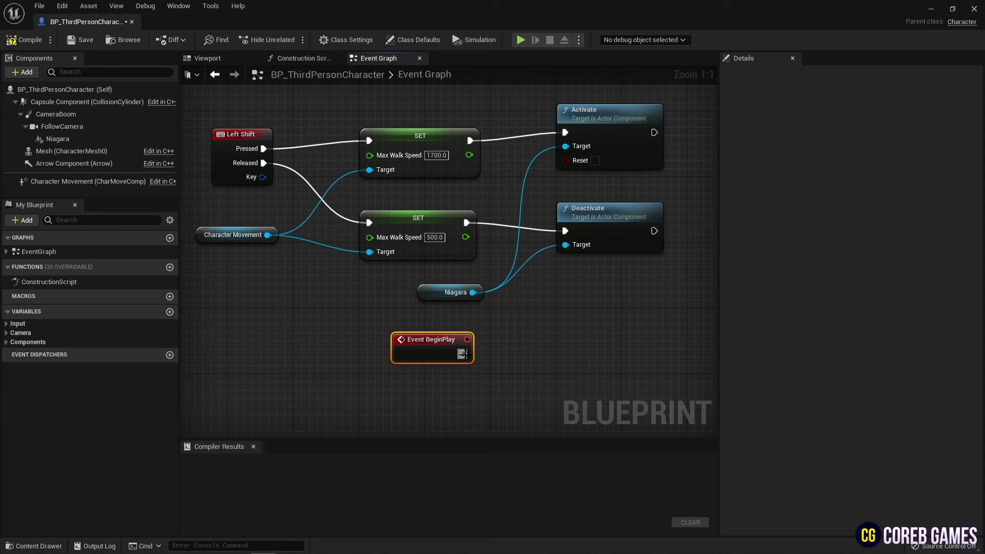
# Compile and save the character blueprint, close it, and start playing the level to test the sprint.
pyautogui.click(7, 44)
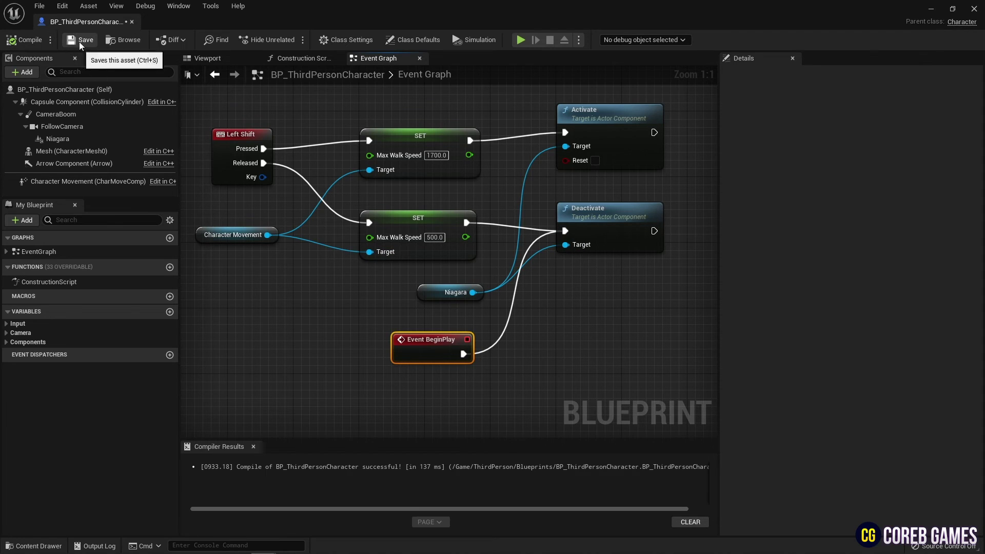
pyautogui.click(132, 21)
pyautogui.click(220, 38)
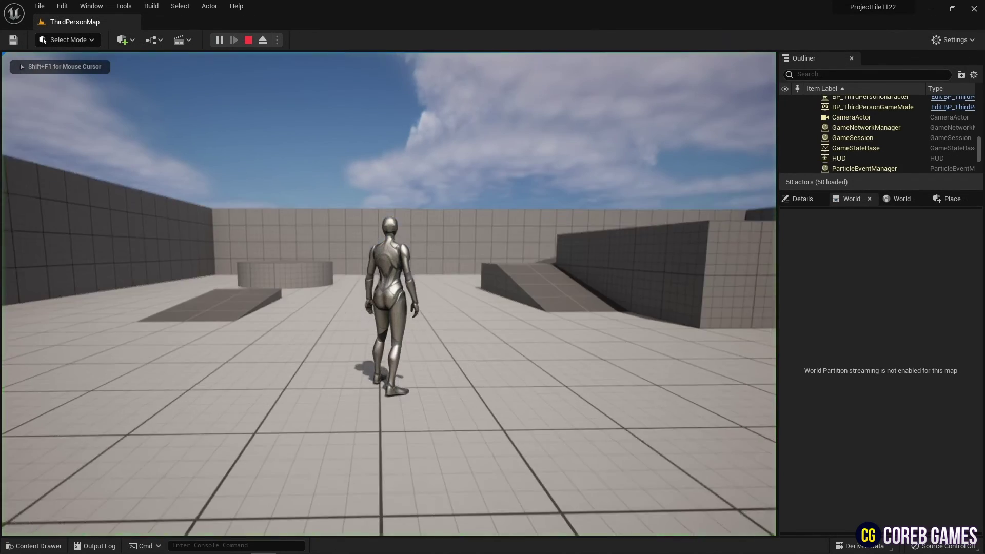